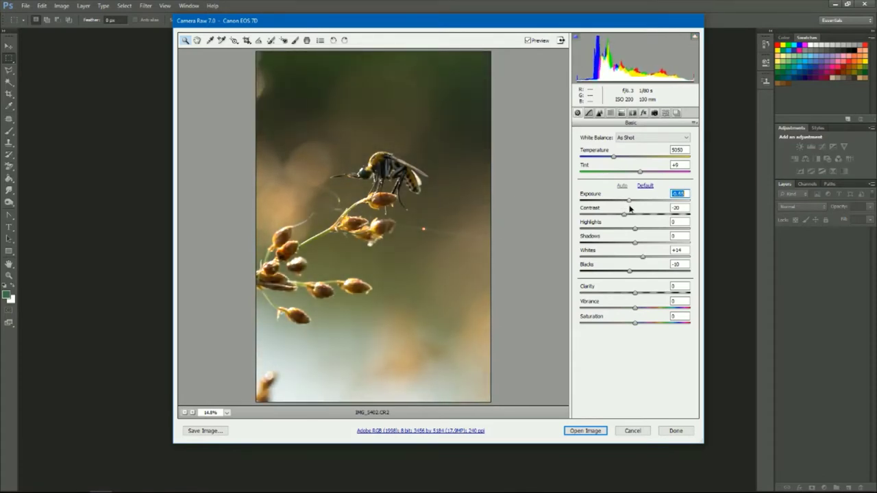
Open the raw insect photo as an editable image and duplicate its Background layer.
click(584, 431)
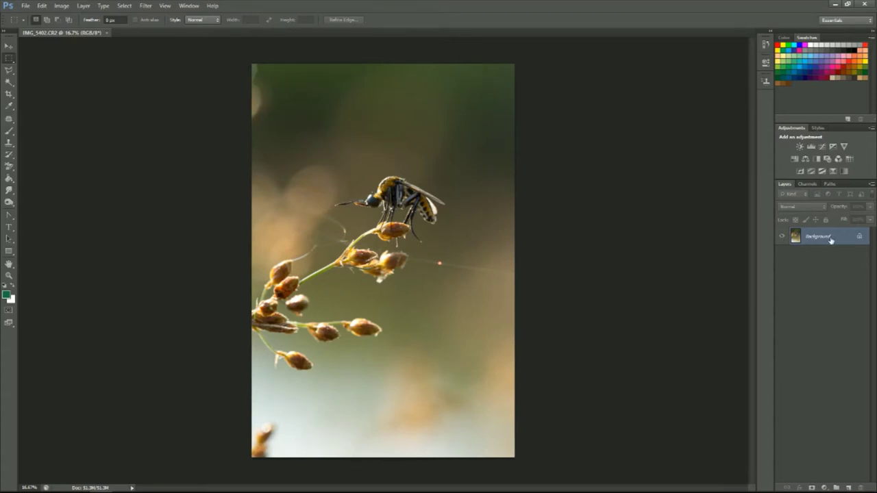
drag(832, 240, 847, 482)
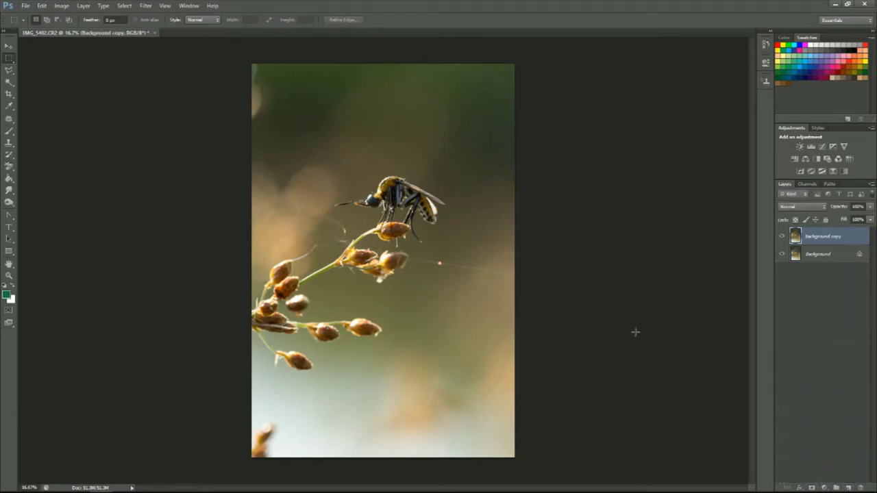
Crop the image to the 4 x 5 (8 x 10) ratio at full width.
click(8, 93)
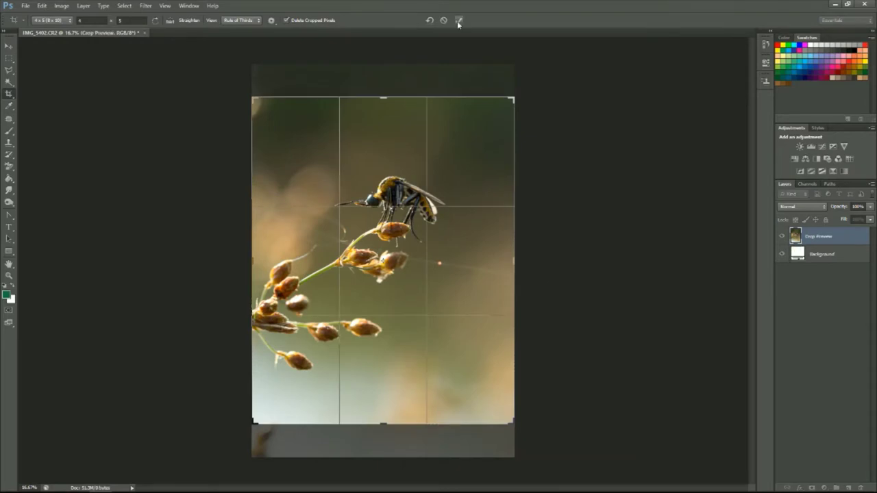
click(459, 21)
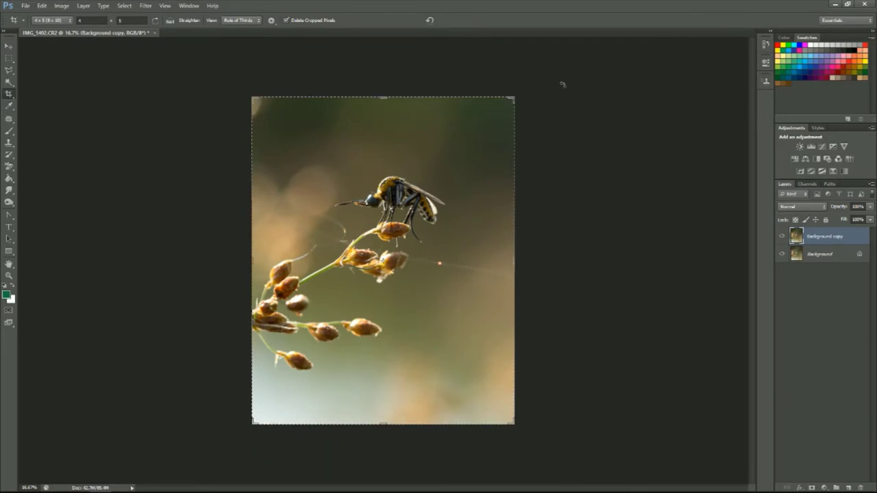
Enlarge the Background copy layer beyond the canvas edges and reposition it so the insect fills more of the frame.
key(ctrl+t)
drag(515, 97, 527, 81)
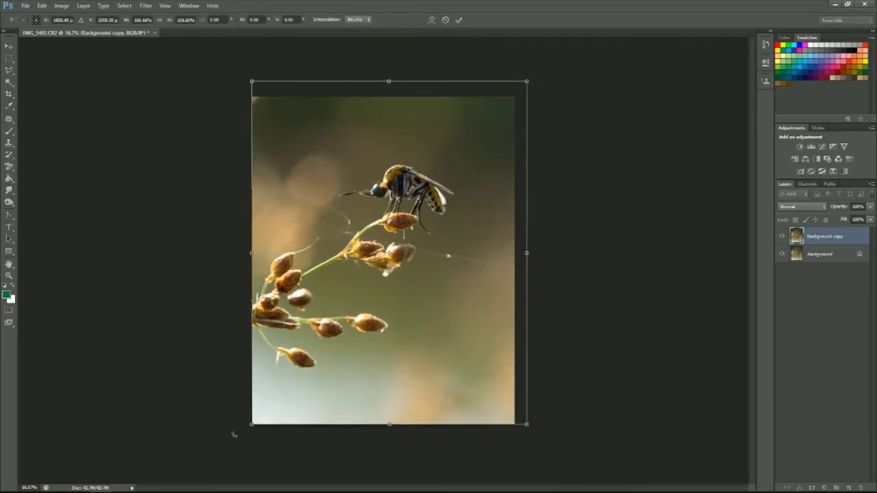
drag(251, 424, 222, 461)
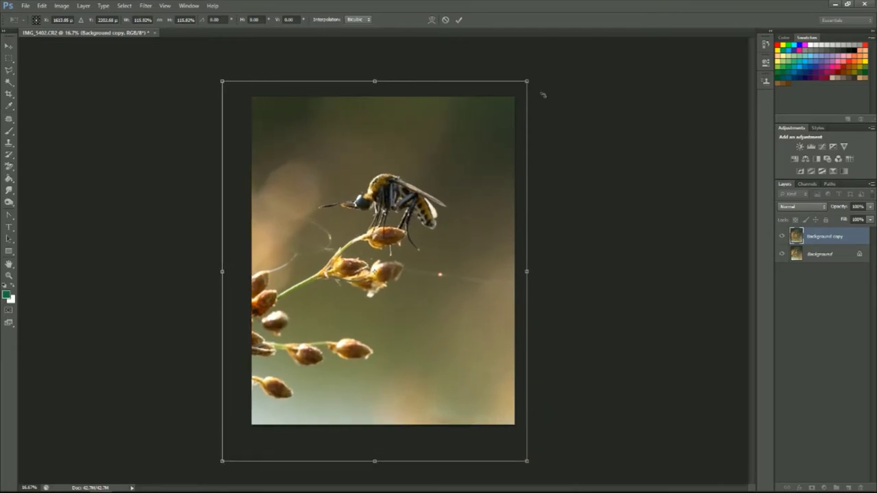
drag(463, 148, 482, 153)
drag(549, 79, 565, 61)
drag(246, 460, 222, 489)
drag(324, 398, 316, 427)
drag(564, 90, 576, 76)
mouse_move(553, 114)
mouse_down()
mouse_move(548, 122)
mouse_move(555, 116)
mouse_up()
click(459, 23)
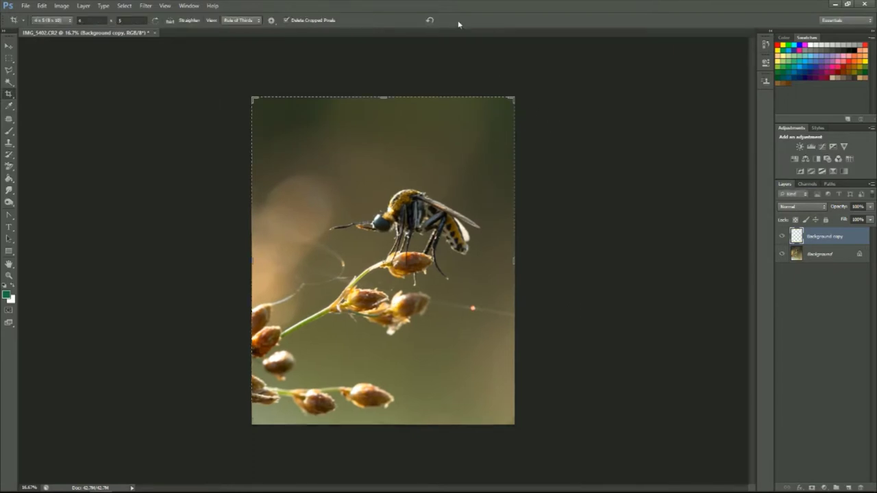
key(c)
click(460, 20)
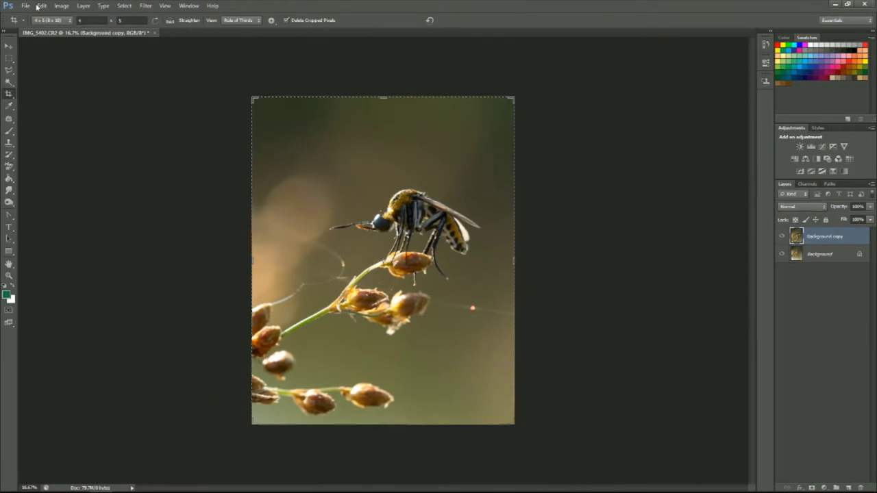
Stamp the visible layers into a new layer and sharpen it with Unsharp Mask at 150%, radius 5.0 pixels, threshold 0.
click(13, 50)
key(ctrl+shift+alt+e)
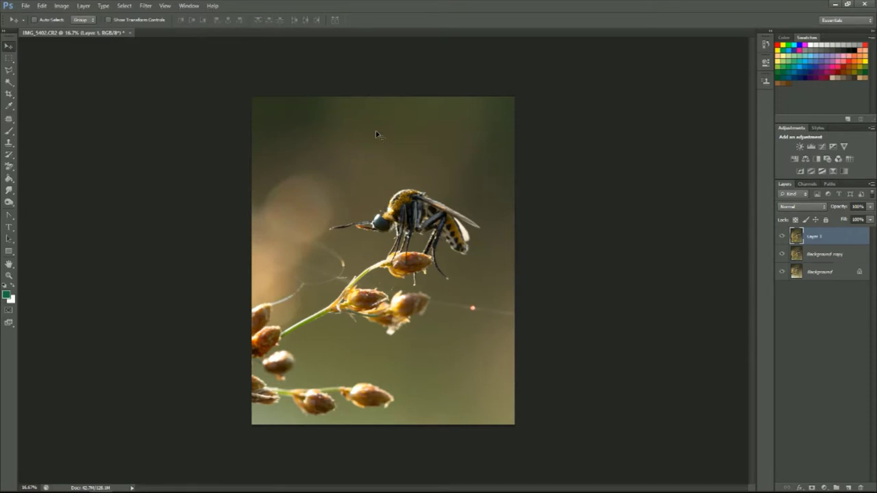
click(146, 5)
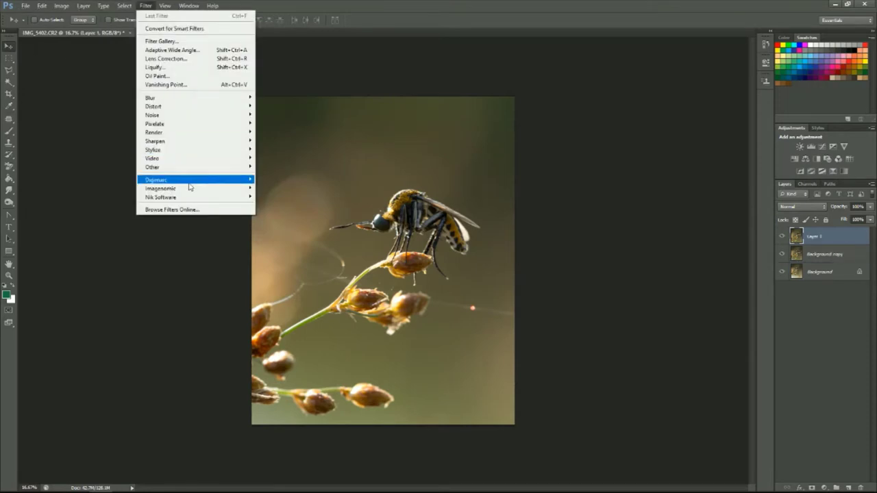
mouse_move(204, 142)
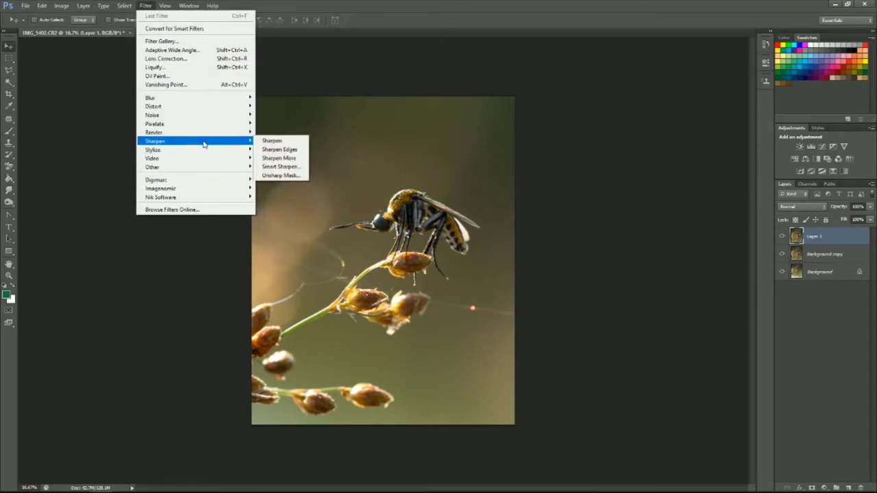
click(278, 176)
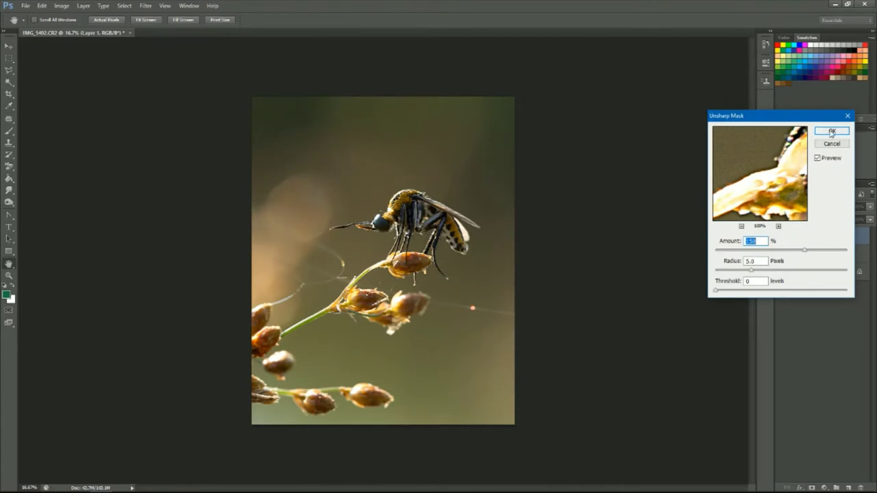
click(832, 130)
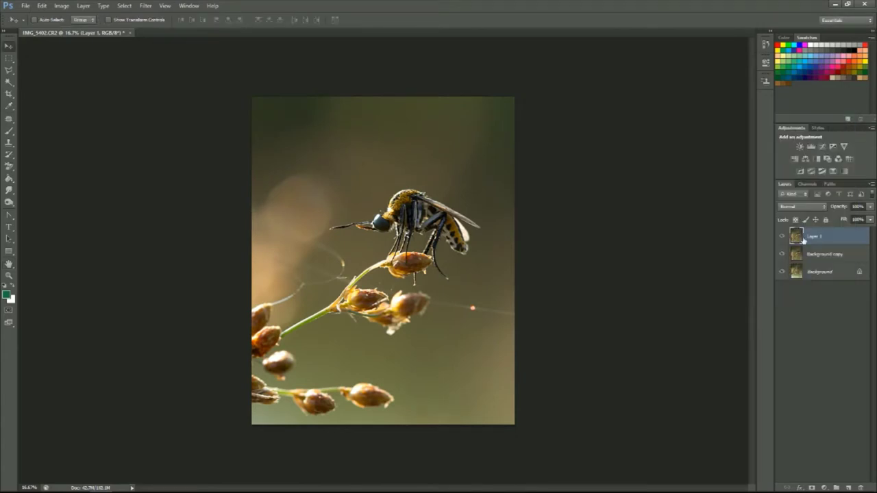
Add a layer mask to the sharpened layer and invert it to black.
click(812, 487)
key(ctrl+i)
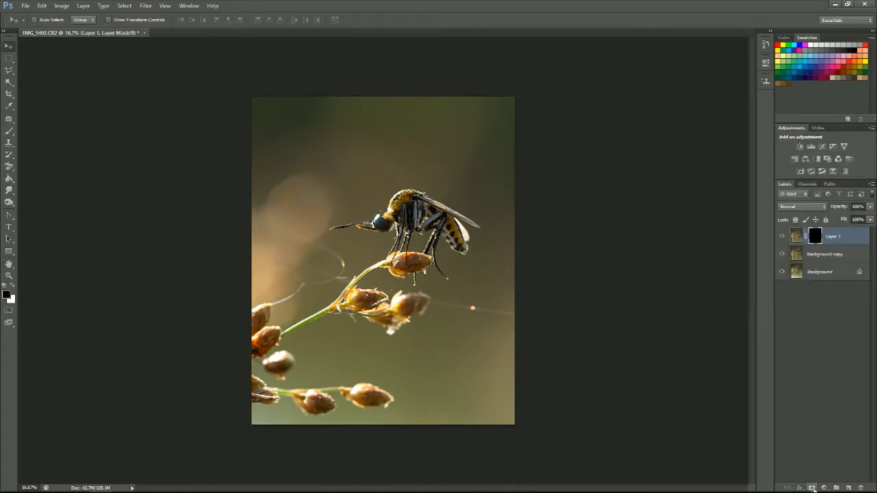
Paint white over the insect on the sharpened layer's mask with a soft brush to reveal the sharpening.
key(z)
click(13, 285)
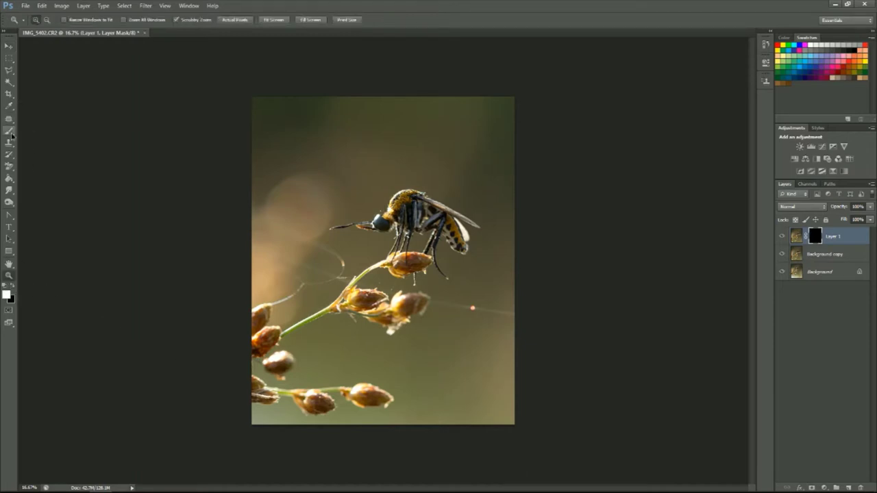
click(9, 130)
key(bracketleft)
key(bracketleft)
key(bracketleft)
key(bracketleft)
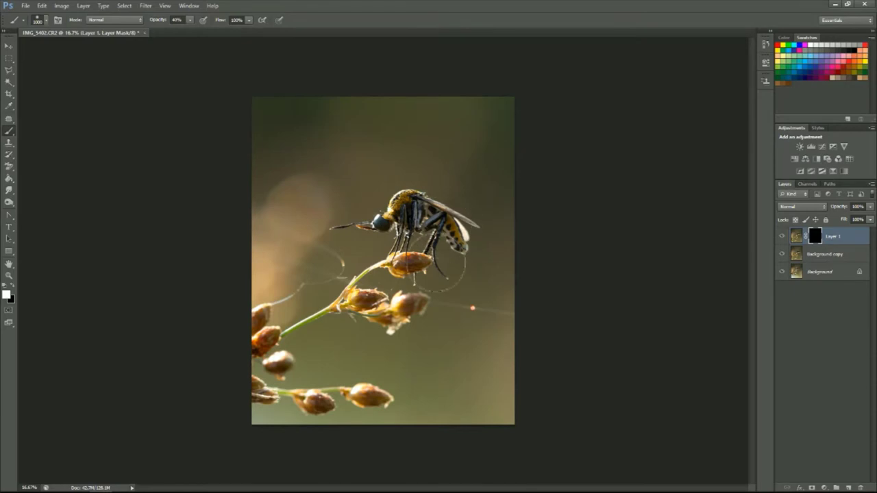
mouse_move(396, 196)
mouse_down()
mouse_move(438, 255)
mouse_move(452, 236)
mouse_move(345, 228)
mouse_up()
click(190, 19)
click(358, 235)
Stamp the visible layers into another new layer and reduce its noise with Noiseware's Stronger noise preset.
click(9, 48)
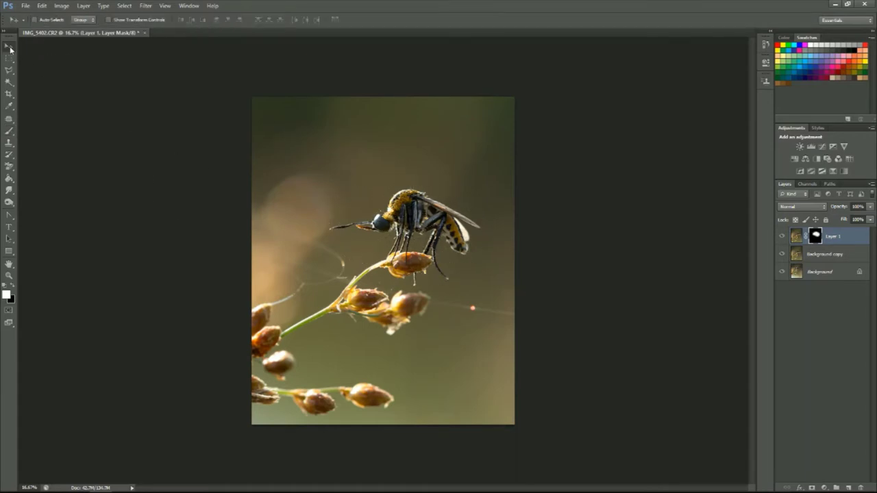
key(ctrl+shift+alt+e)
click(145, 5)
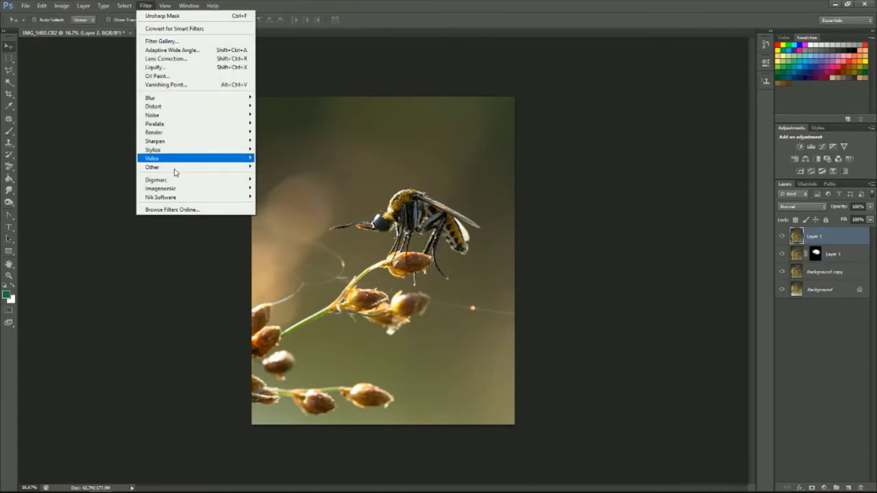
click(263, 190)
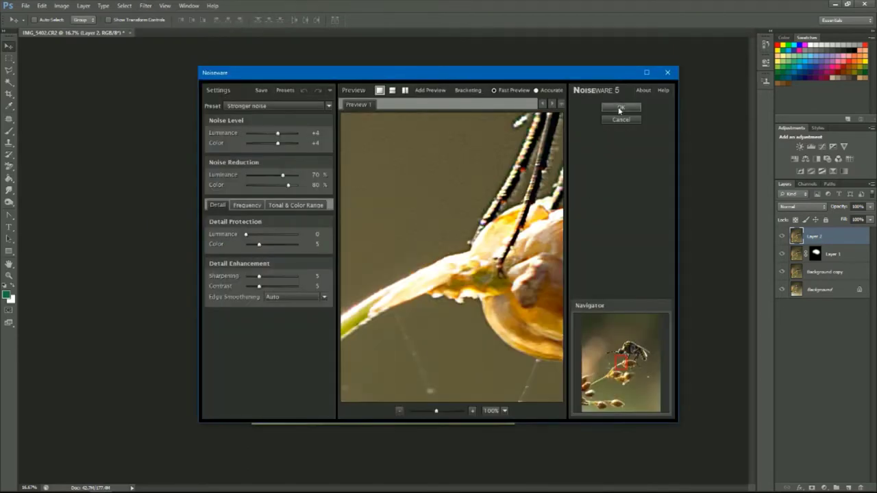
click(620, 109)
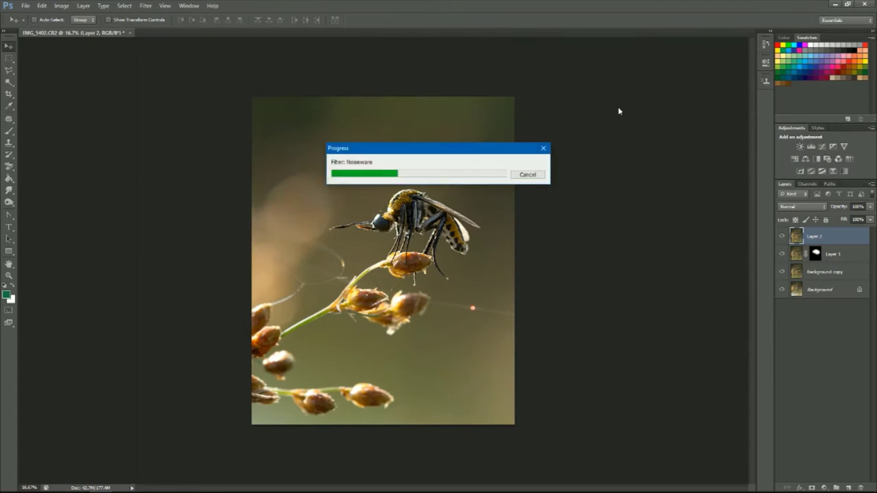
Patch the lowest row of seed buds with clean background from above it and clear the selection.
click(10, 141)
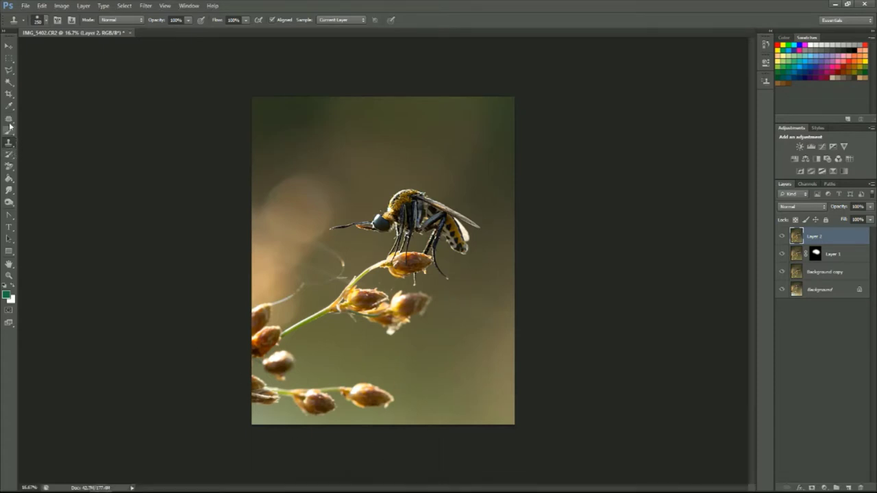
drag(9, 119, 20, 127)
scroll(198, 357, up, 1)
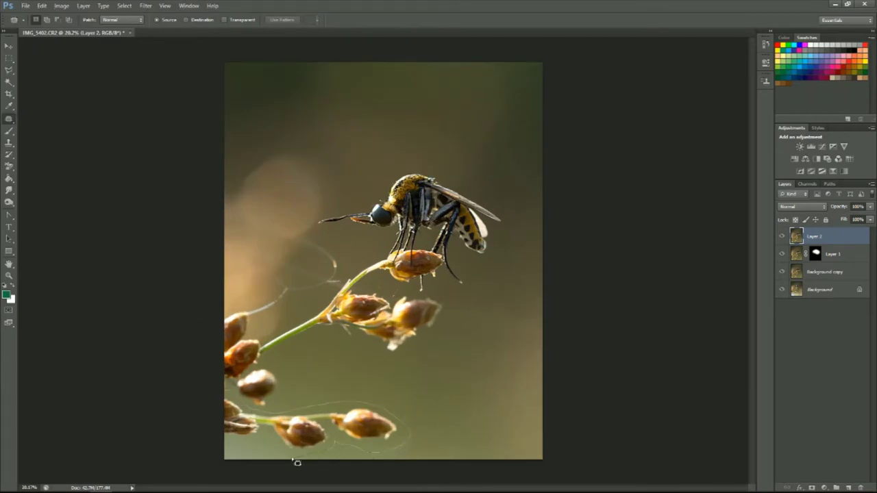
drag(233, 447, 230, 445)
mouse_move(296, 427)
mouse_down()
mouse_move(372, 421)
mouse_move(413, 379)
mouse_up()
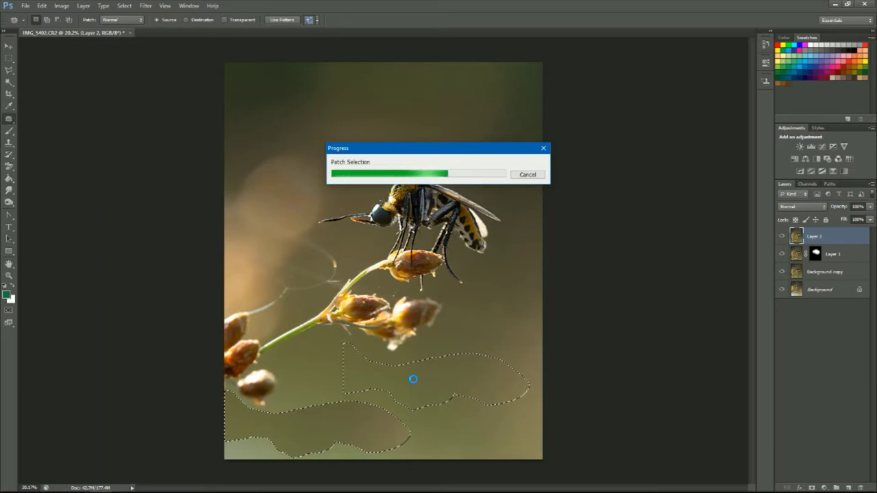
key(s)
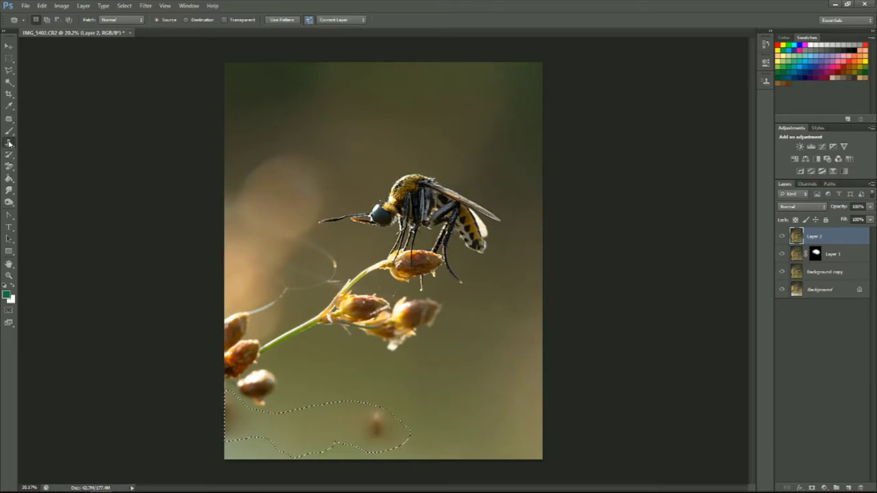
key(ctrl+d)
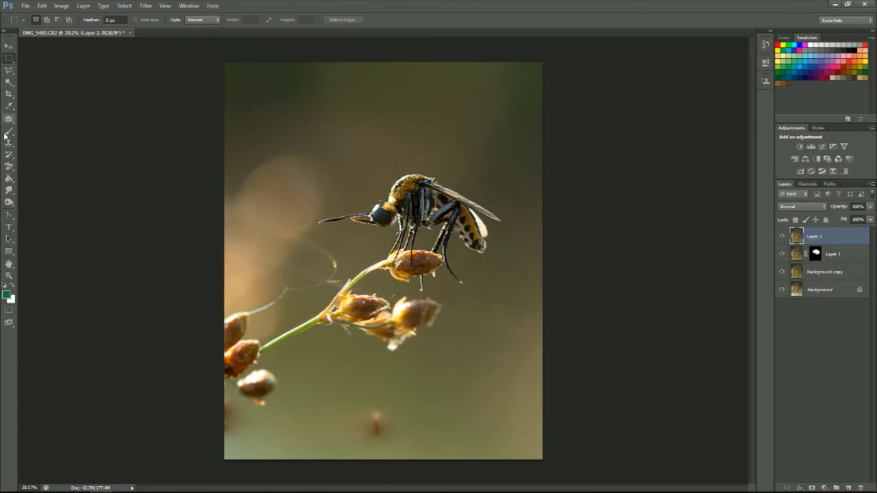
Clone clean background over the dark smudges left near the bottom of the photo.
alt+click(435, 413)
click(376, 423)
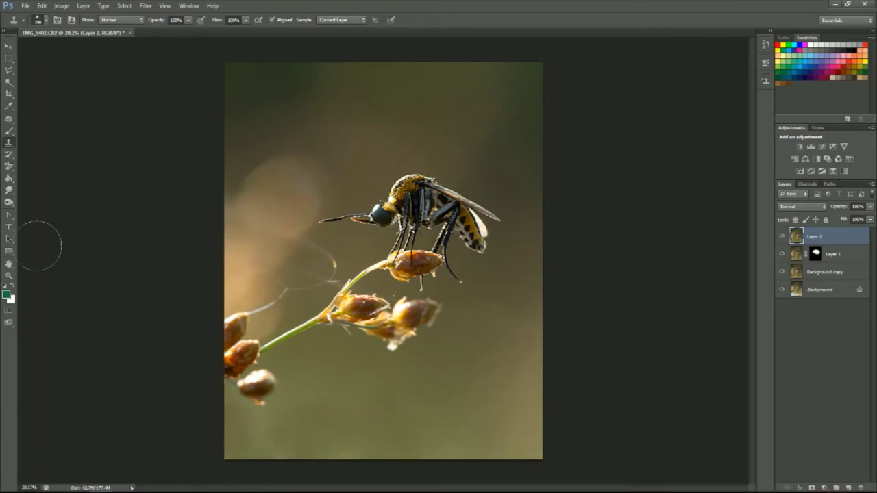
click(9, 46)
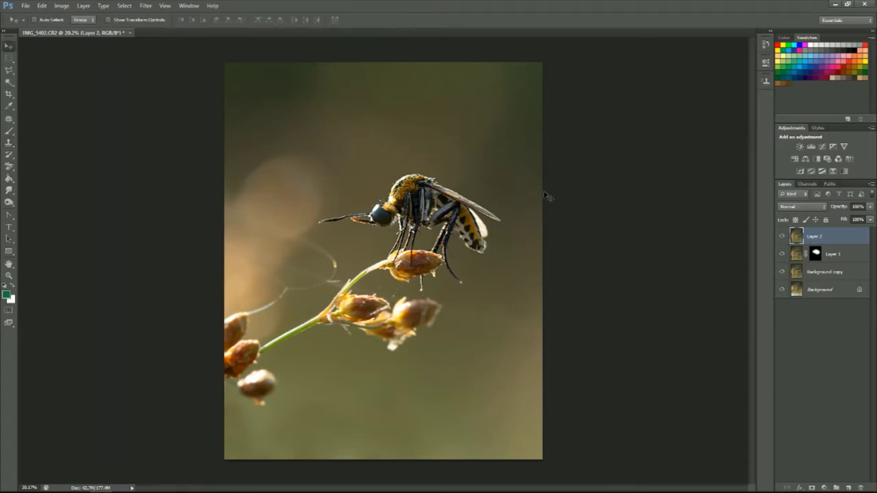
Place the BG32 picture from the BG folder in Pictures into the photo as a new layer.
click(57, 484)
click(455, 117)
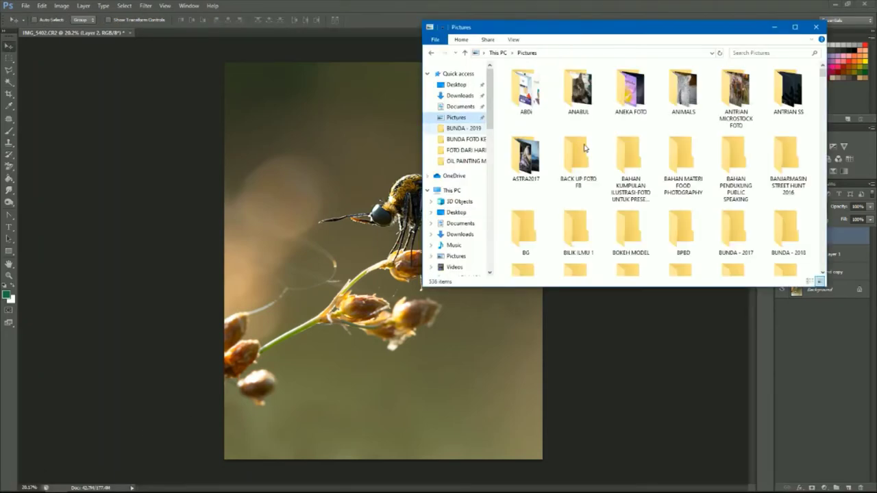
click(533, 237)
double_click(533, 237)
scroll(686, 205, down, 10)
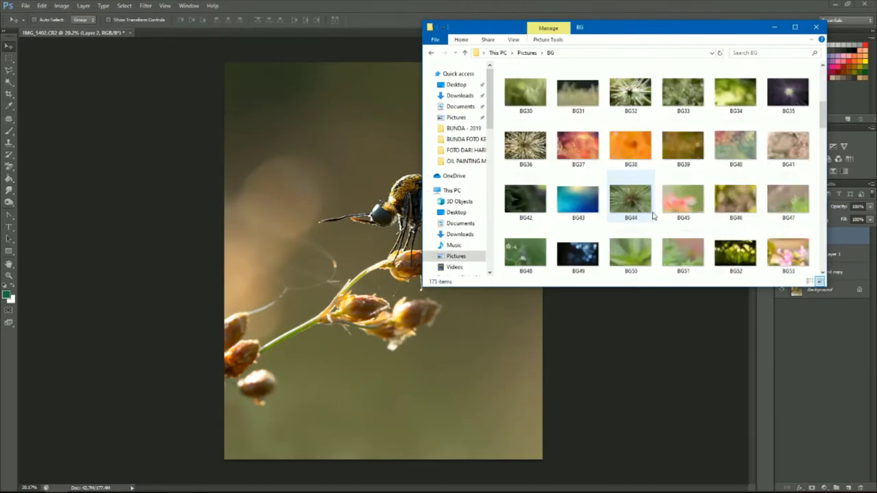
scroll(652, 218, up, 5)
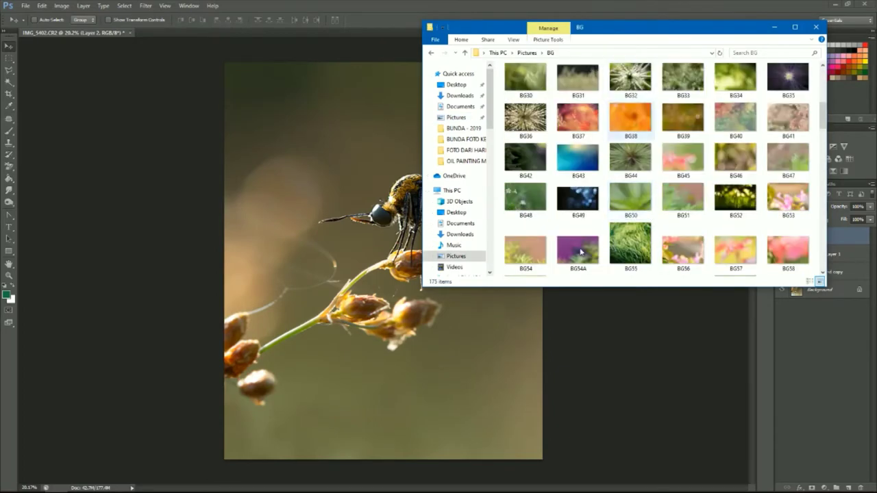
drag(630, 77, 374, 296)
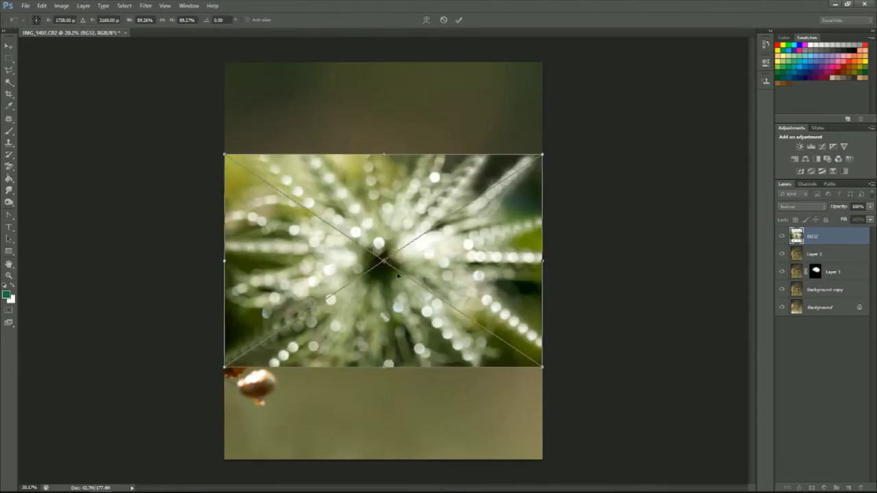
Rotate the placed BG32 picture about 90° and enlarge it to cover the whole canvas.
drag(560, 144, 473, 397)
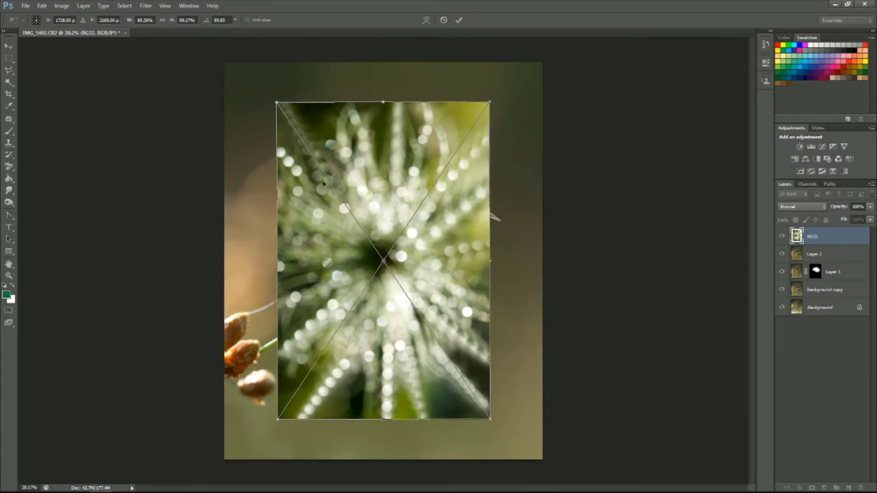
drag(241, 84, 177, 35)
mouse_move(177, 473)
mouse_down()
mouse_move(217, 414)
mouse_move(172, 477)
mouse_up()
drag(417, 391, 419, 396)
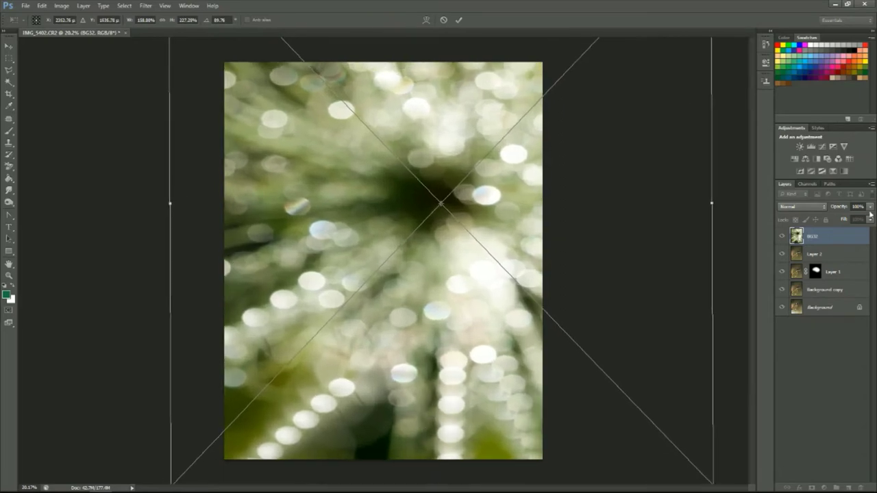
Blend the BG32 picture with Soft Light at 25% opacity and nudge its position slightly.
click(803, 206)
click(805, 336)
drag(633, 285, 629, 295)
click(858, 207)
text(4)
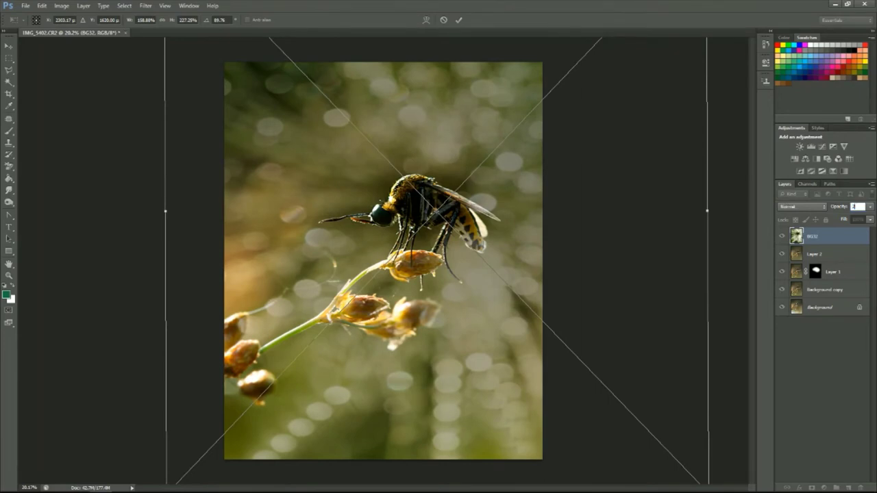
text(5)
key(Return)
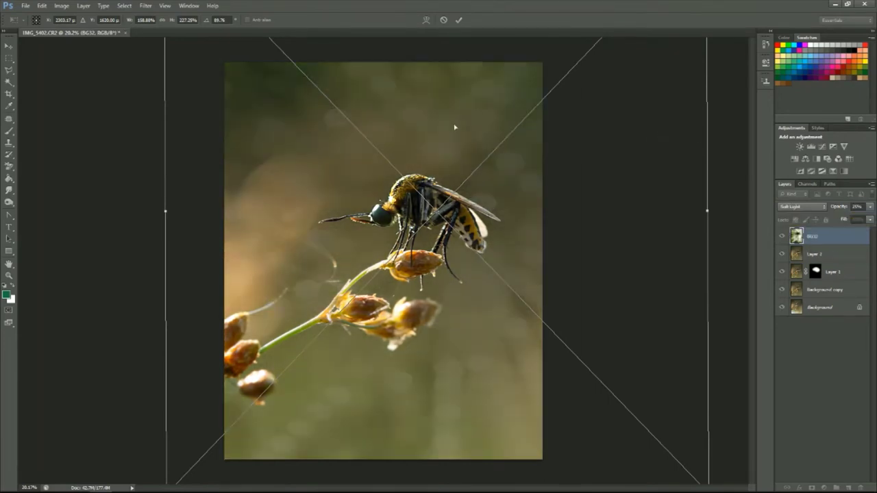
Finish placing the BG32 picture, then paint the insect and the seed head out in black on a new layer mask.
drag(454, 127, 456, 124)
click(460, 20)
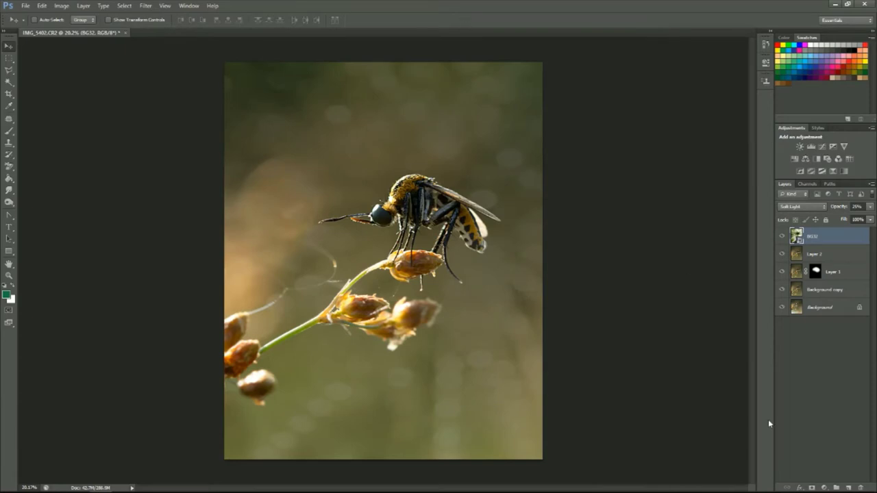
click(813, 487)
key(b)
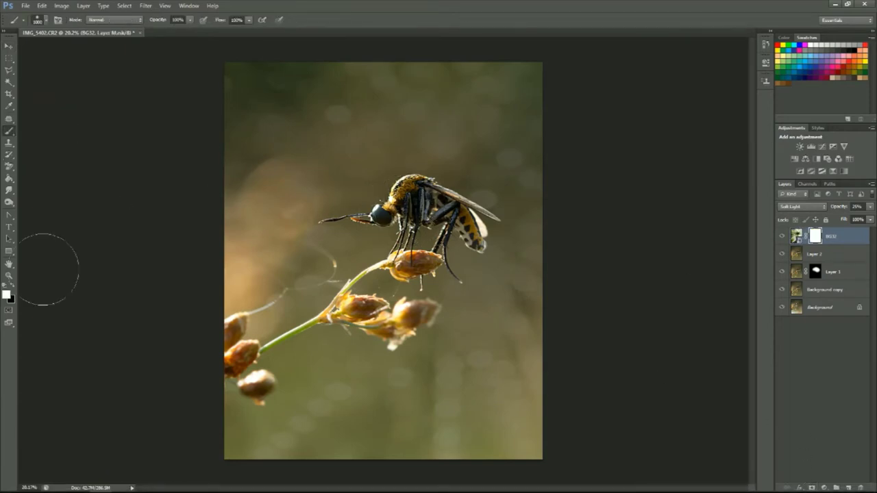
click(12, 292)
mouse_move(403, 204)
mouse_down()
mouse_move(464, 217)
mouse_move(475, 235)
mouse_move(402, 217)
mouse_move(345, 219)
mouse_move(416, 207)
mouse_move(481, 227)
mouse_move(421, 260)
mouse_up()
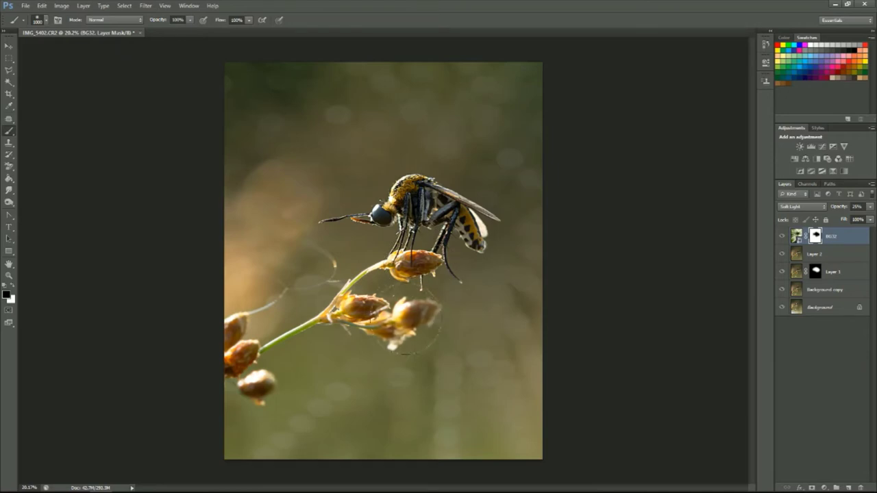
Set the brush opacity to 40% and paint on the BG32 mask to soften the texture around the insect.
click(177, 19)
text(40)
key(Return)
mouse_move(558, 166)
mouse_down()
mouse_move(508, 177)
mouse_move(394, 143)
mouse_move(337, 136)
mouse_move(284, 141)
mouse_up()
Stamp all visible layers into a new layer and correct it with Auto Color.
click(9, 45)
key(ctrl+shift+alt+e)
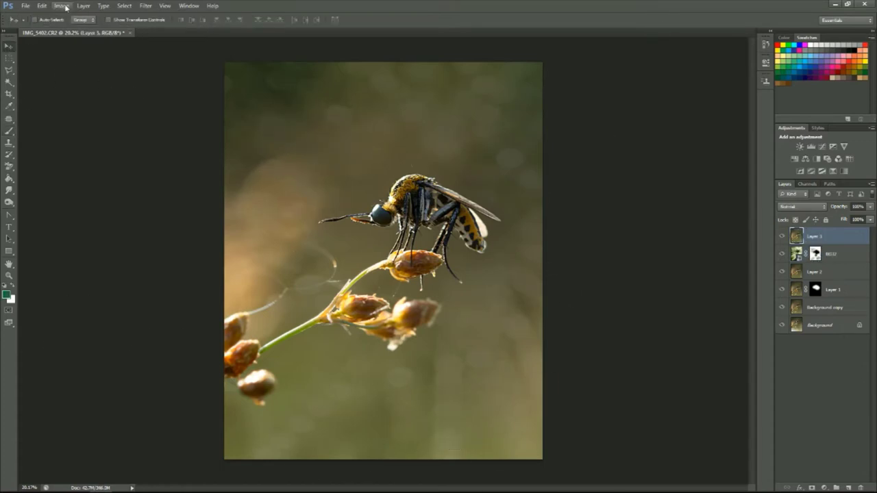
click(61, 6)
click(72, 59)
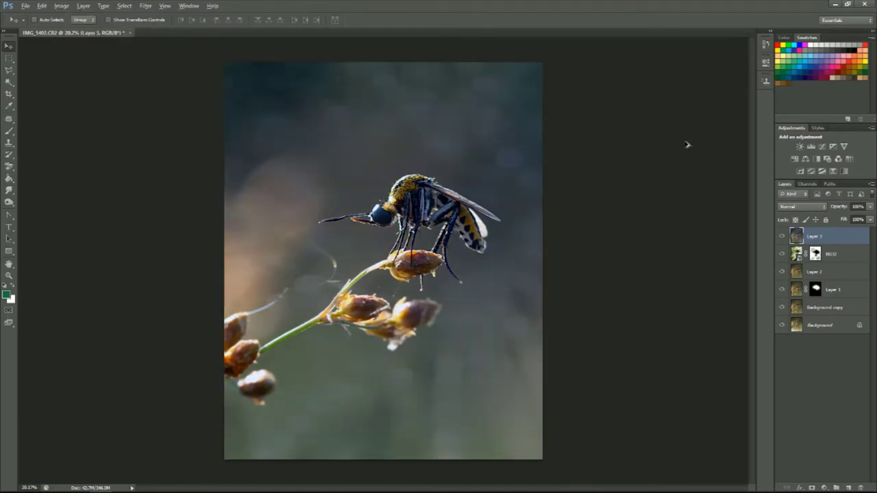
On a newly stamped layer, start Color Efex Pro 4's Darken/Lighten Center with shape 2, center luminosity 84% and center size 100%.
key(ctrl+shift+alt+e)
click(146, 6)
mouse_move(237, 198)
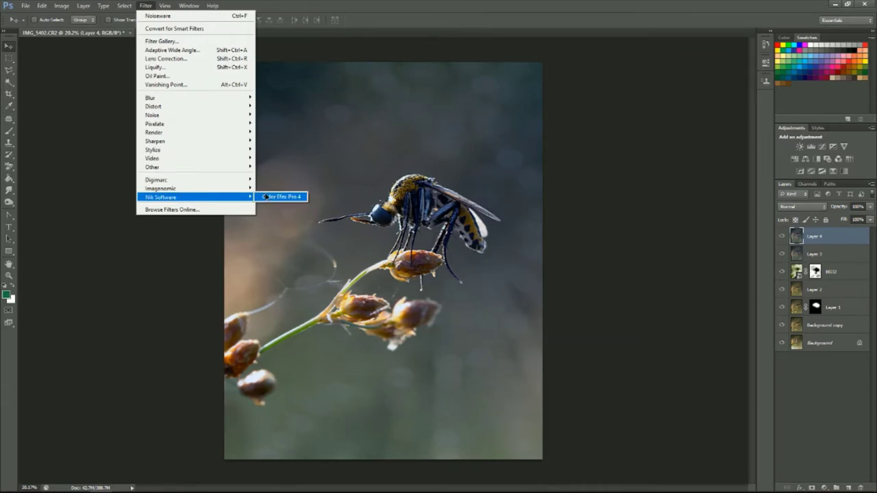
click(281, 196)
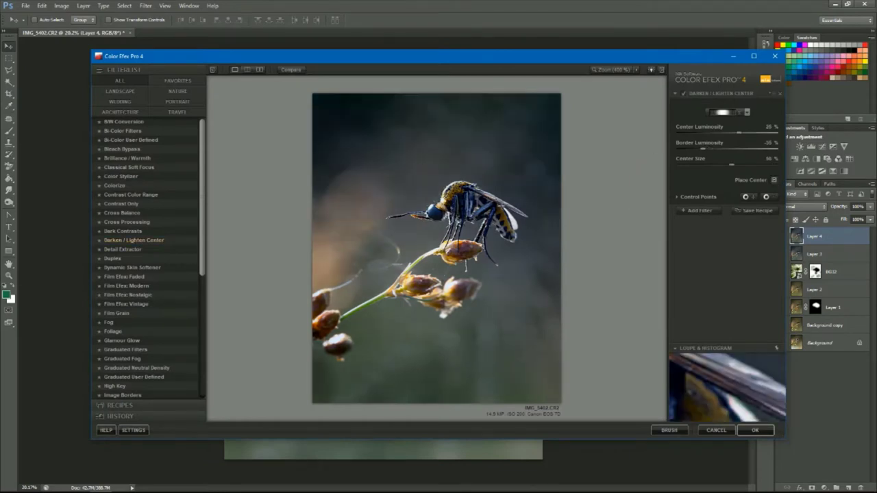
click(747, 112)
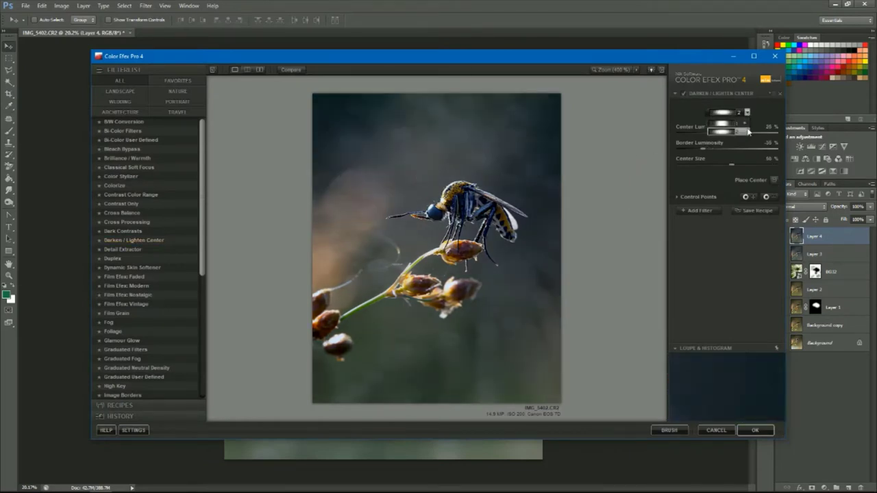
click(740, 130)
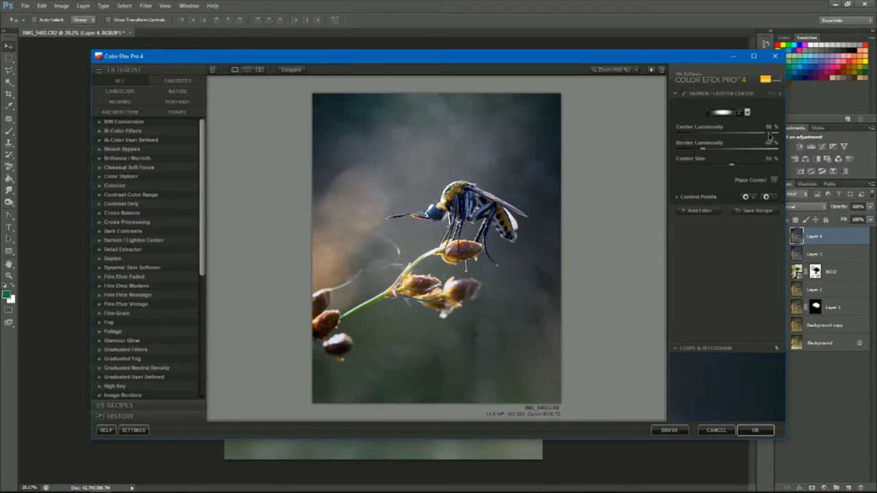
drag(733, 167, 840, 156)
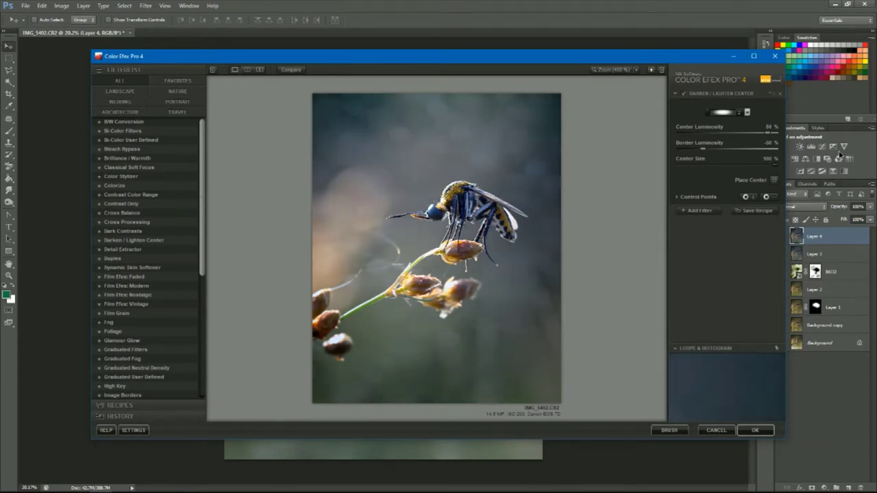
Set border luminosity to -10% and center luminosity to 70%, place the light center above the insect, and apply the filter.
click(773, 180)
click(456, 192)
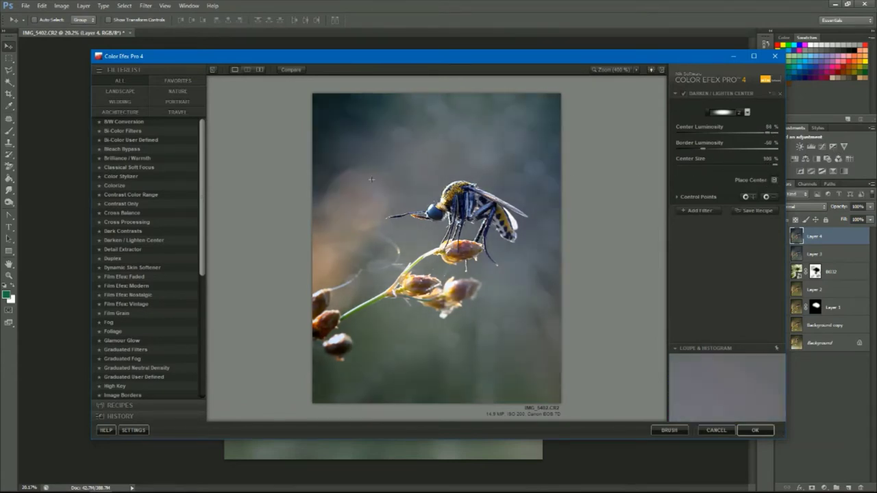
click(371, 179)
drag(705, 151, 724, 155)
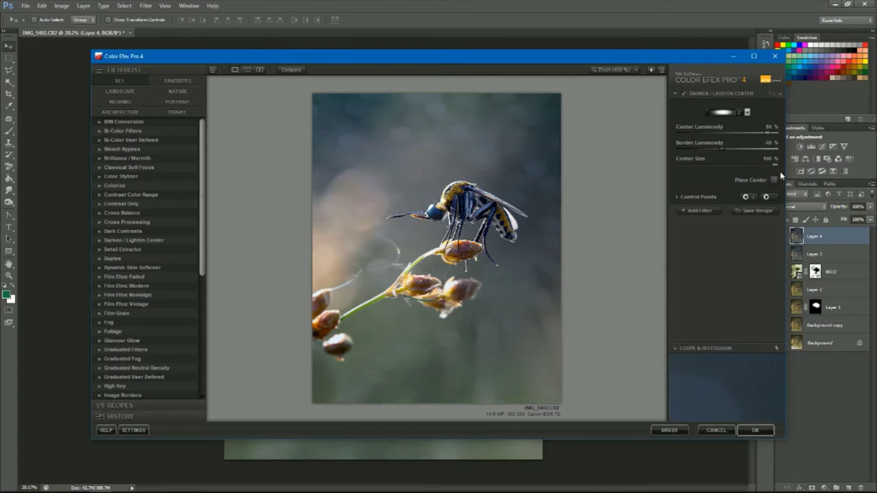
drag(767, 133, 761, 134)
click(774, 180)
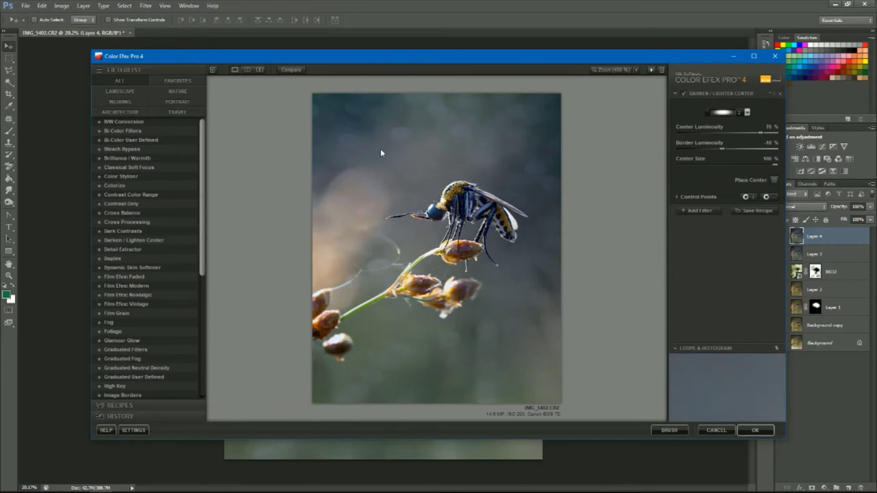
click(442, 139)
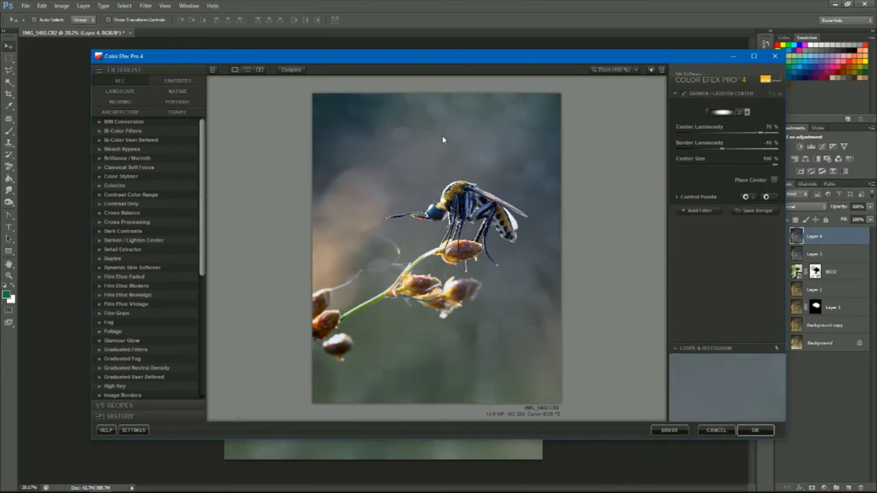
click(752, 431)
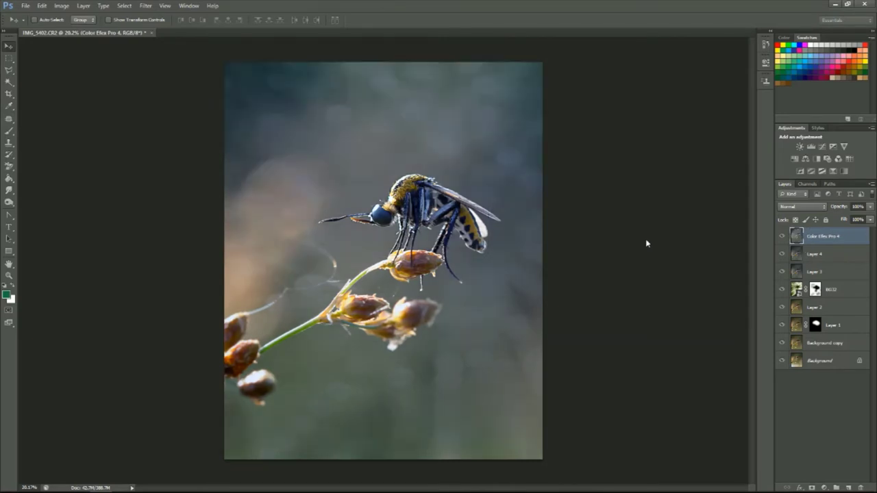
Apply Color Efex Pro 4's Photo Stylizer with the Varitone method, strength 5% and slightly raised shadows.
click(145, 5)
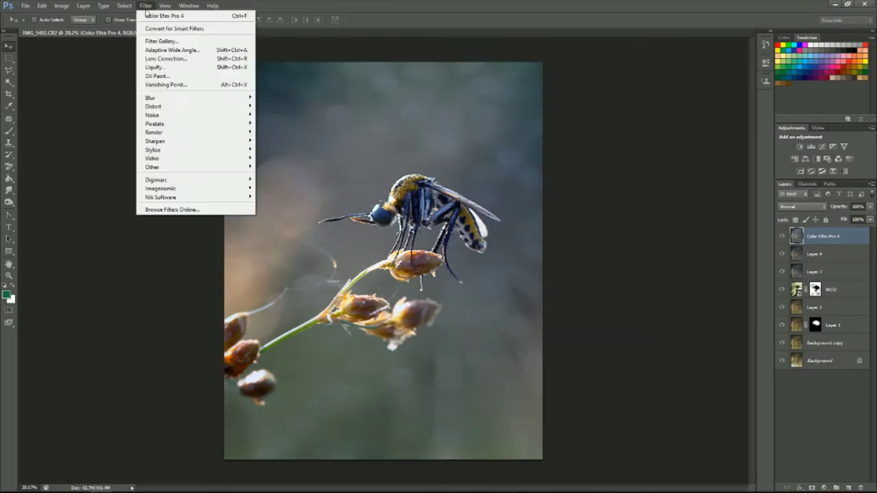
mouse_move(184, 198)
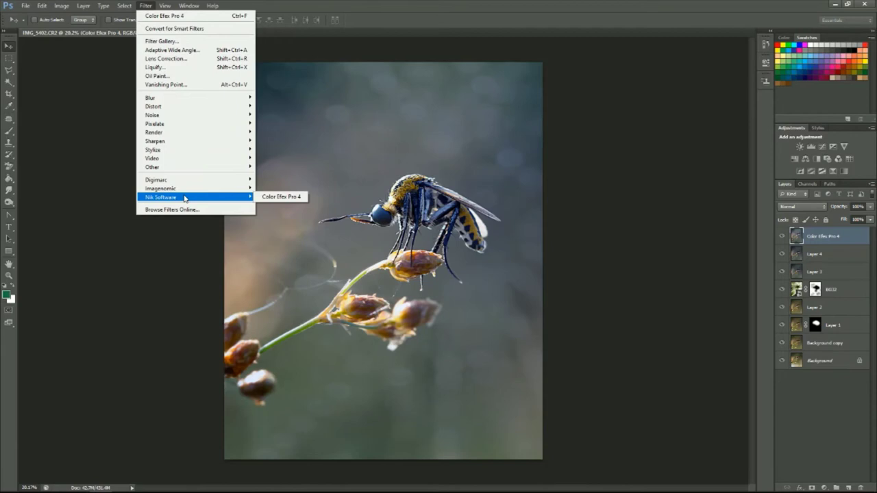
click(288, 197)
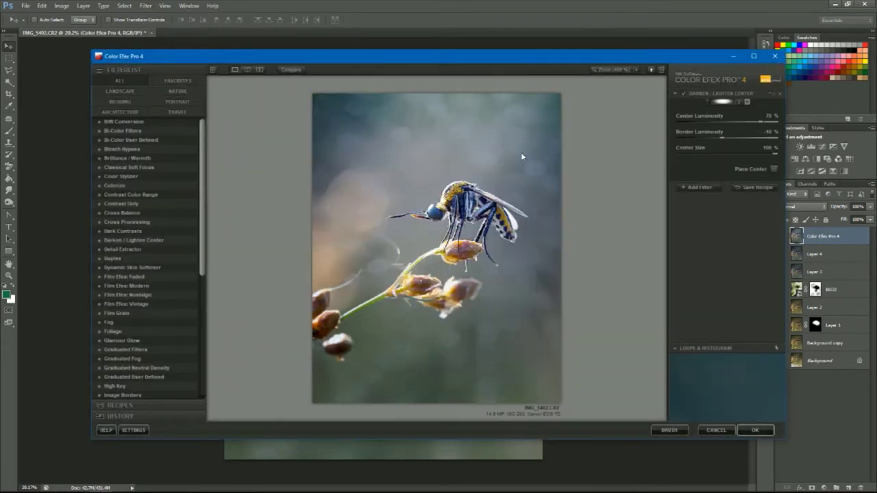
scroll(140, 341, down, 5)
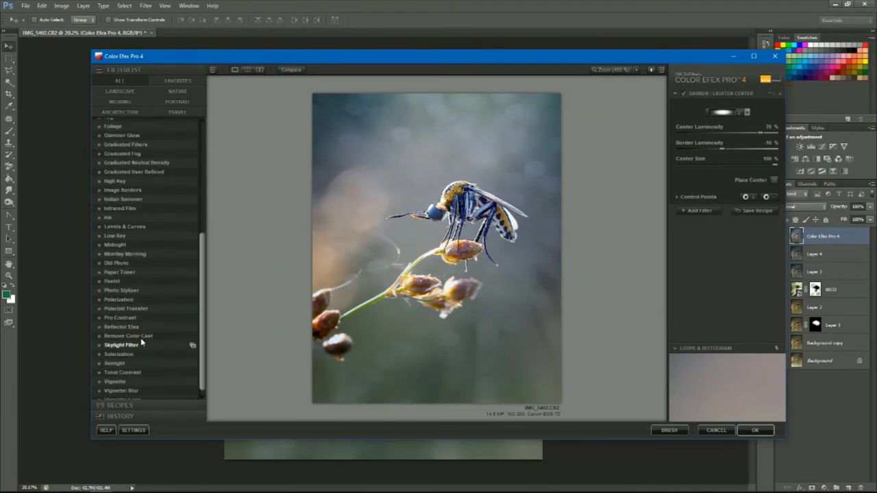
click(130, 291)
click(689, 143)
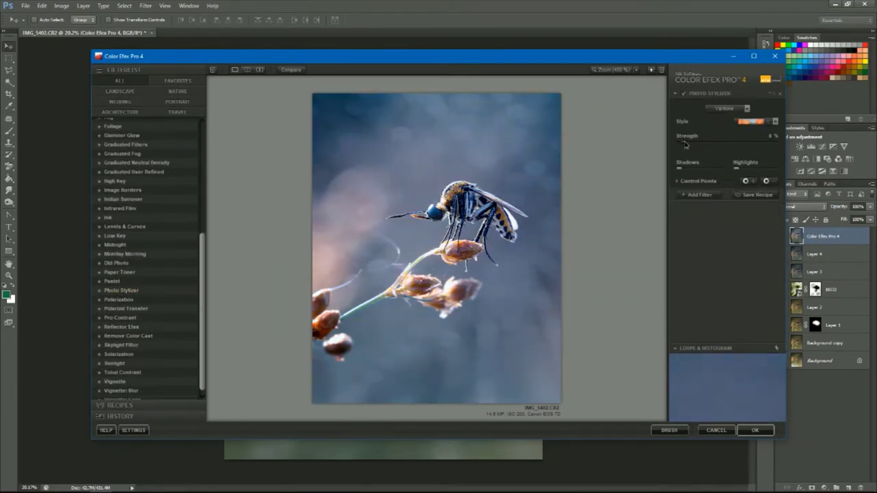
mouse_move(680, 167)
mouse_down()
mouse_move(700, 168)
mouse_move(689, 174)
mouse_up()
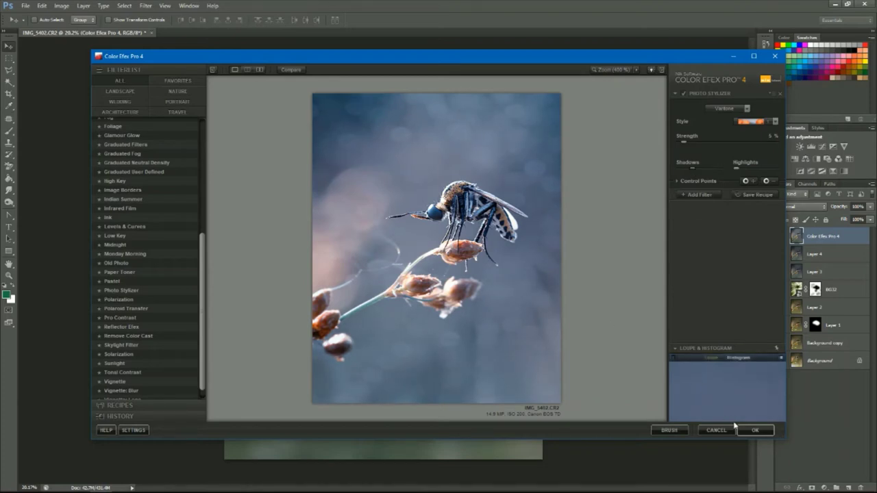
click(754, 431)
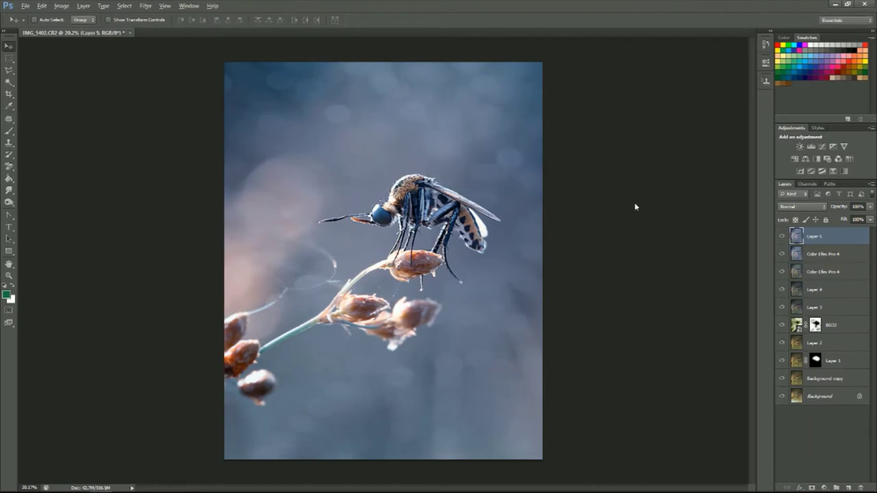
Denoise the merged top layer with Noiseware using the Stronger noise preset.
key(ctrl+minus)
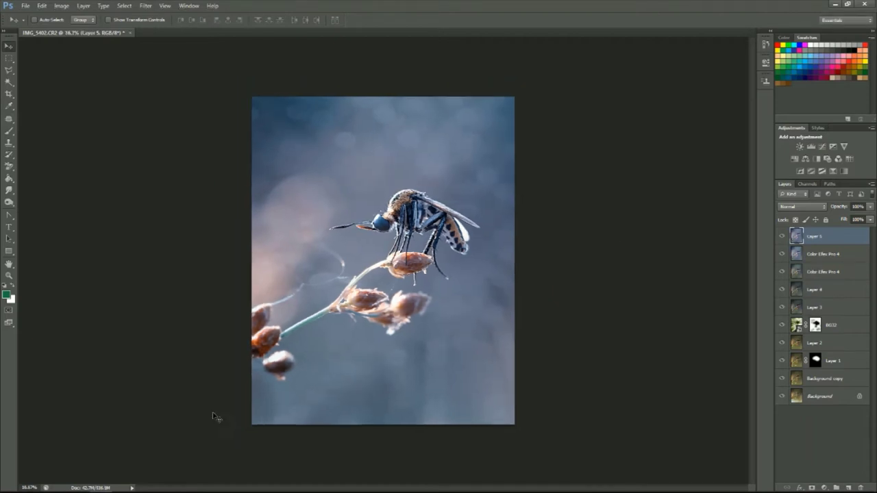
click(145, 6)
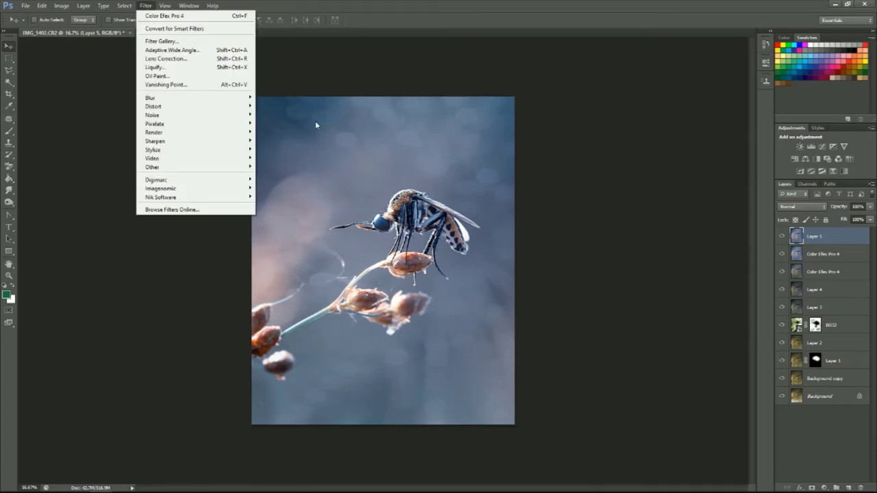
click(276, 189)
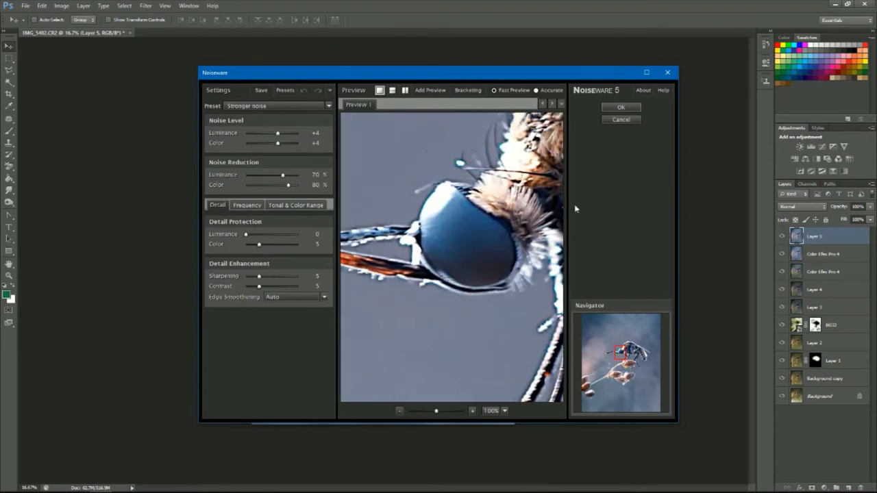
click(621, 108)
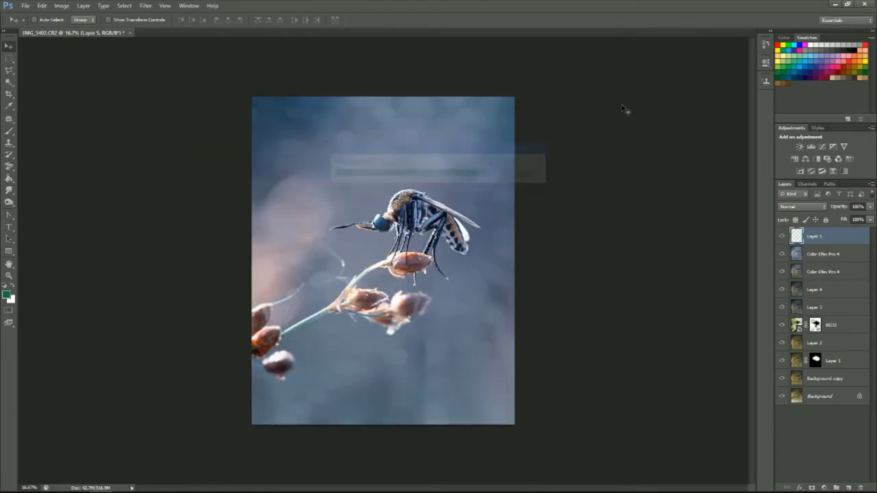
Start the Oil Paint filter on the top layer and set its cleanliness to 8.5 and stylization to 9.
scroll(625, 109, up, 2)
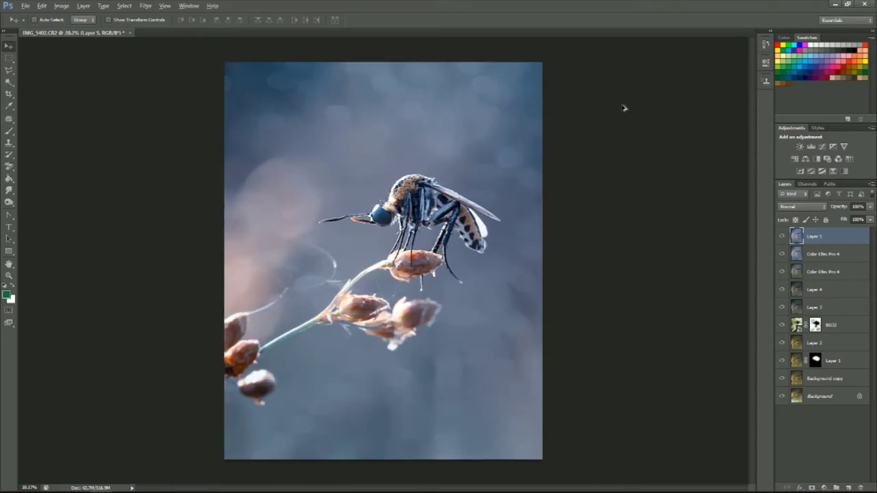
click(145, 5)
click(161, 76)
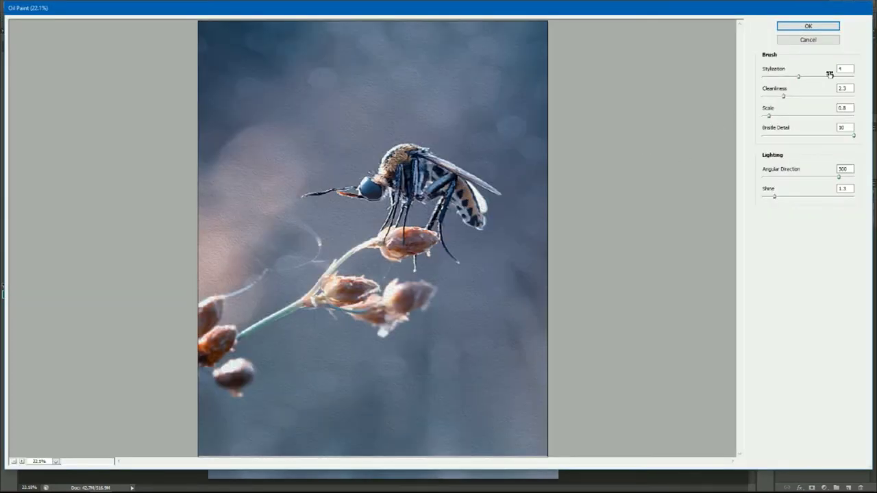
double_click(844, 87)
text(8.5)
text(10)
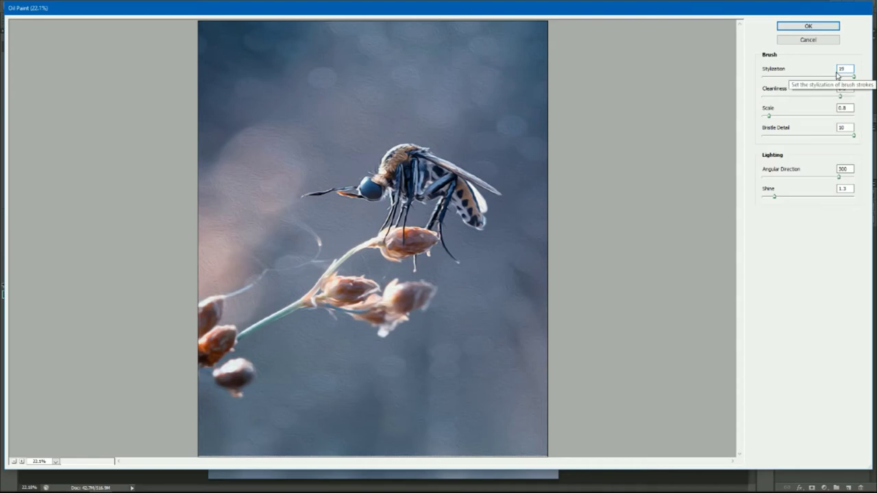
key(BackSpace)
key(BackSpace)
text(9)
Set the Oil Paint bristle detail to 0.5, scale to 1.5, shine to 0.5 and angular direction to 180.
drag(854, 137, 769, 142)
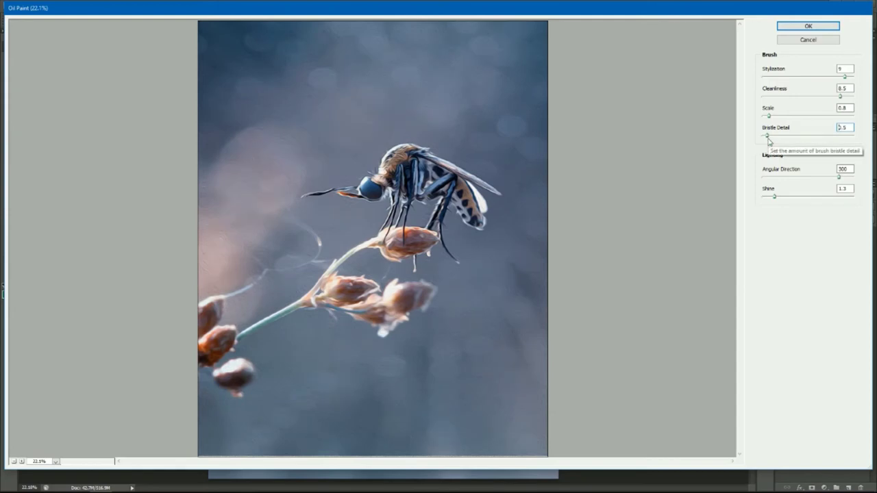
click(770, 117)
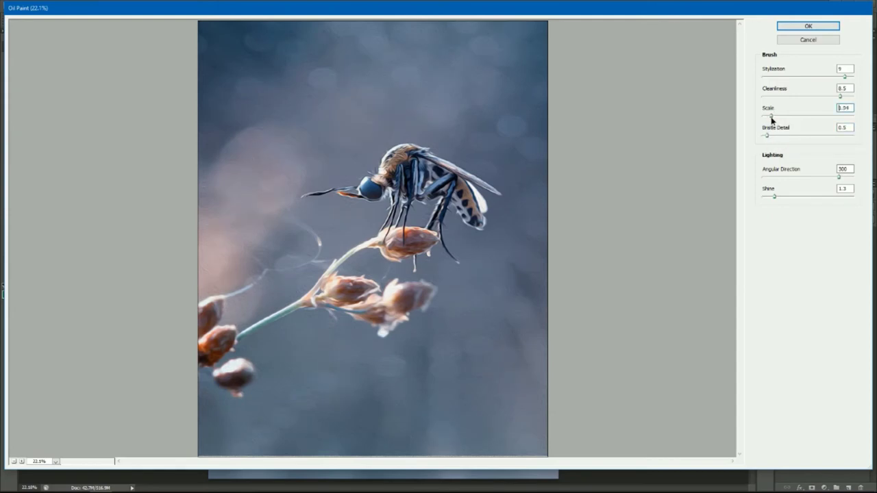
drag(856, 108, 809, 106)
text(1.5)
drag(774, 197, 767, 199)
drag(839, 176, 806, 180)
double_click(849, 169)
text(0)
Fine-tune the Oil Paint cleanliness, set stylization to 10, and apply the filter.
drag(840, 96, 874, 103)
drag(871, 103, 862, 81)
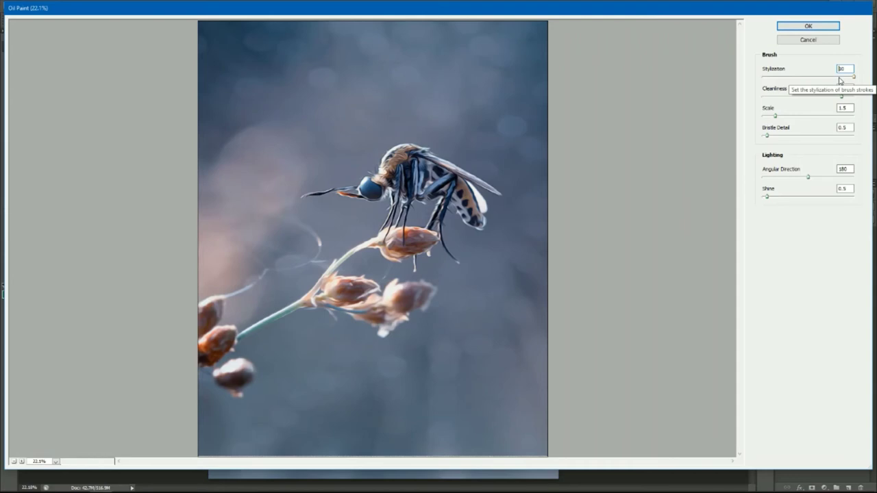
click(811, 26)
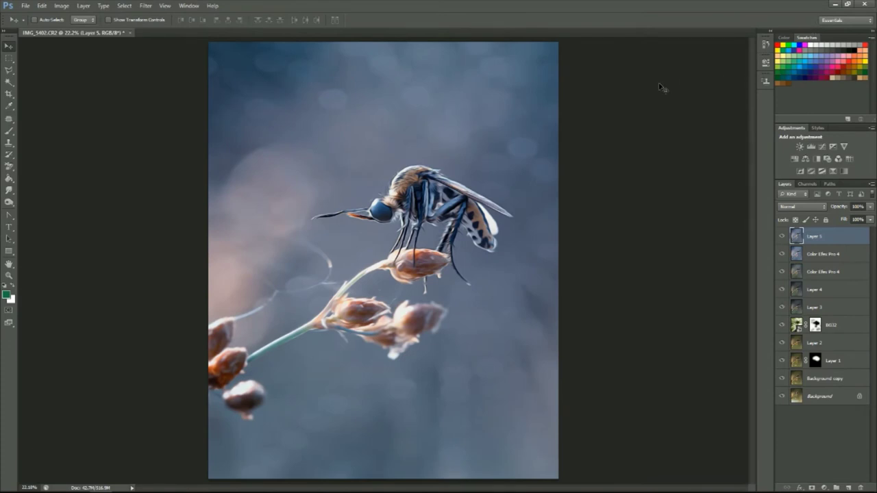
Merge all visible layers onto a new top layer and apply Levels with input values 18, 0.95 and 185.
key(ctrl+shift+alt+e)
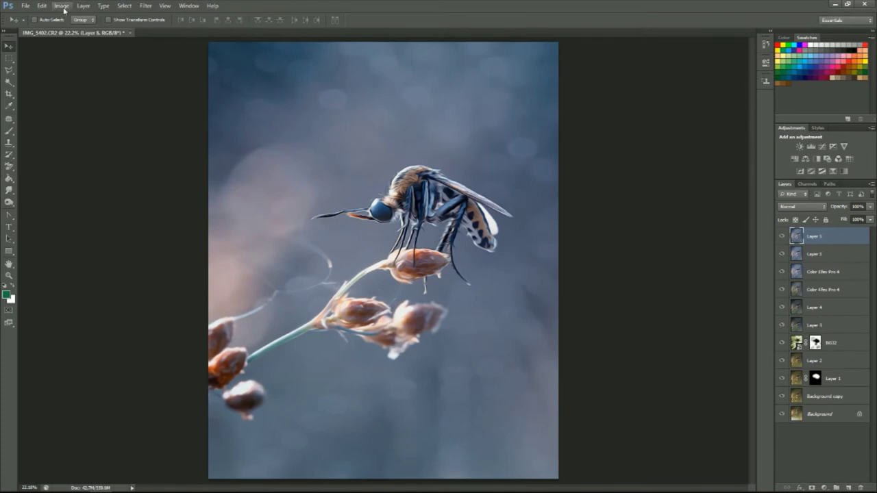
click(61, 5)
mouse_move(87, 31)
click(182, 41)
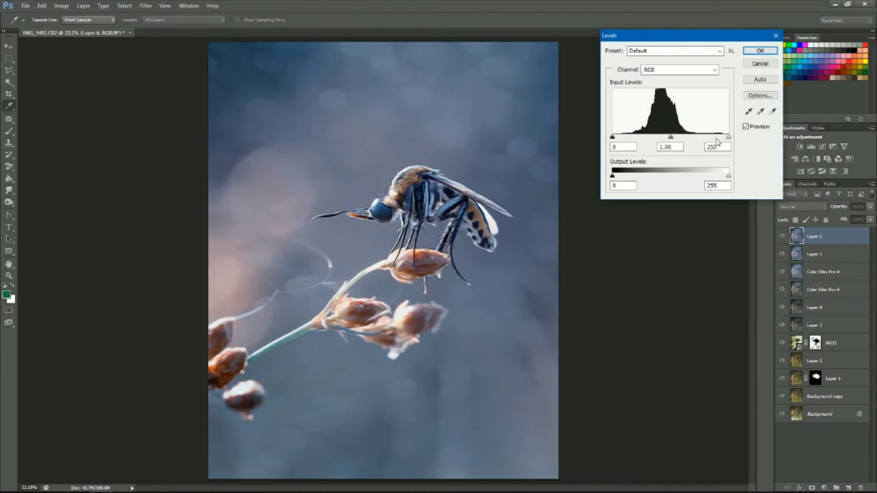
drag(729, 137, 706, 138)
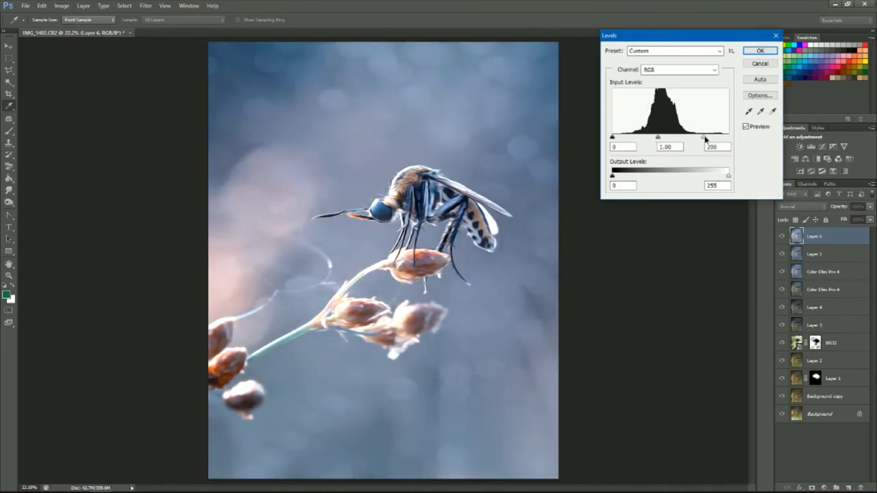
drag(705, 139, 621, 140)
drag(706, 138, 698, 140)
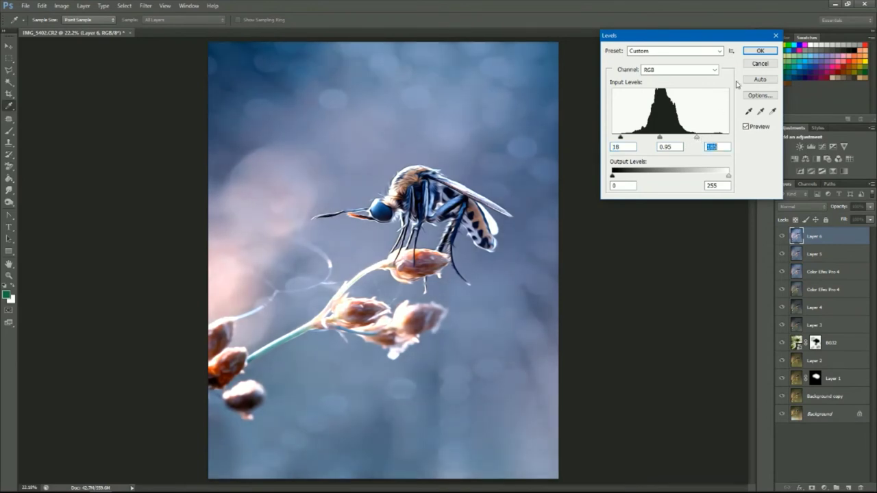
click(758, 51)
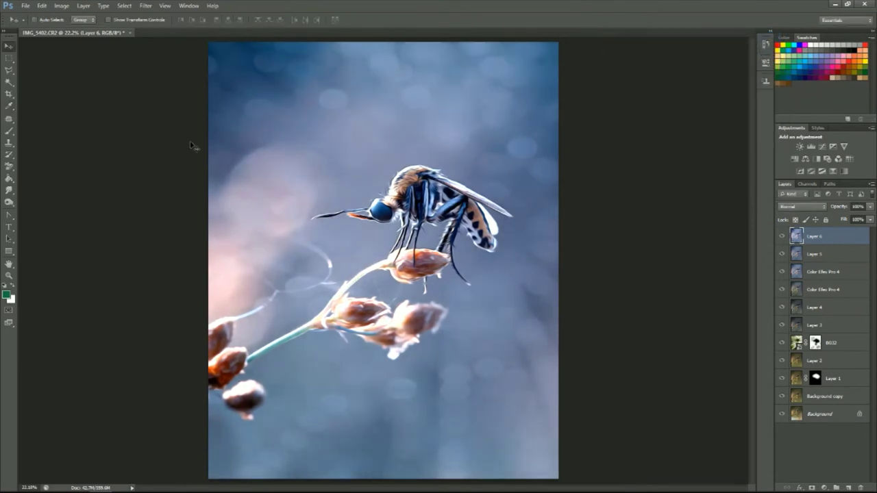
Try Auto Color on the merged top layer and undo it.
click(61, 5)
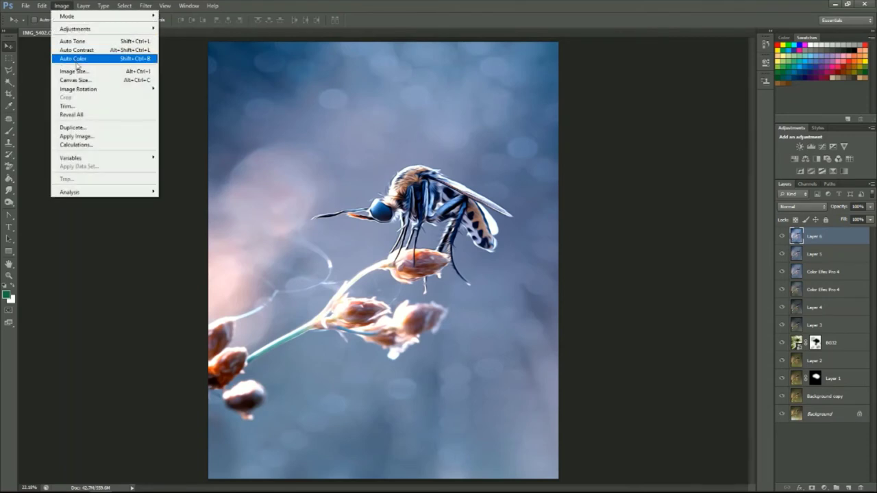
click(82, 57)
key(ctrl+z)
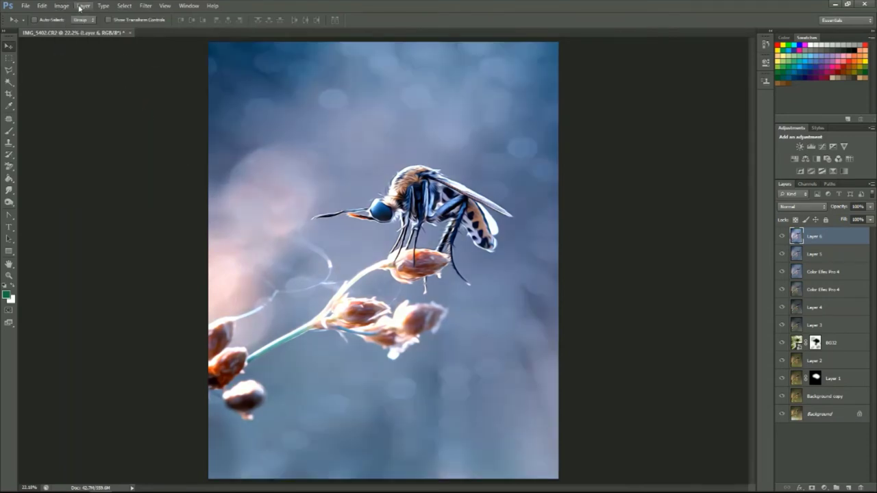
click(61, 5)
click(61, 6)
click(61, 6)
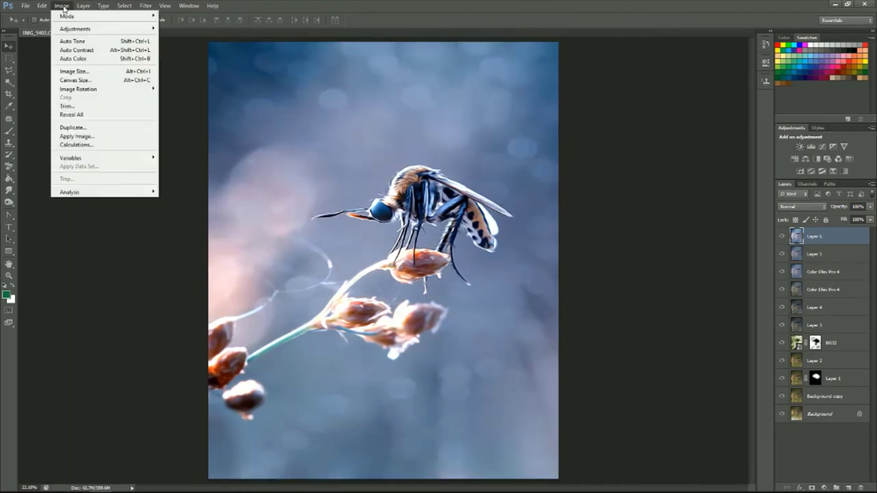
Denoise the top layer with Noiseware using the Stronger noise preset, checking the background and insect in the preview.
click(145, 5)
mouse_move(231, 188)
click(276, 188)
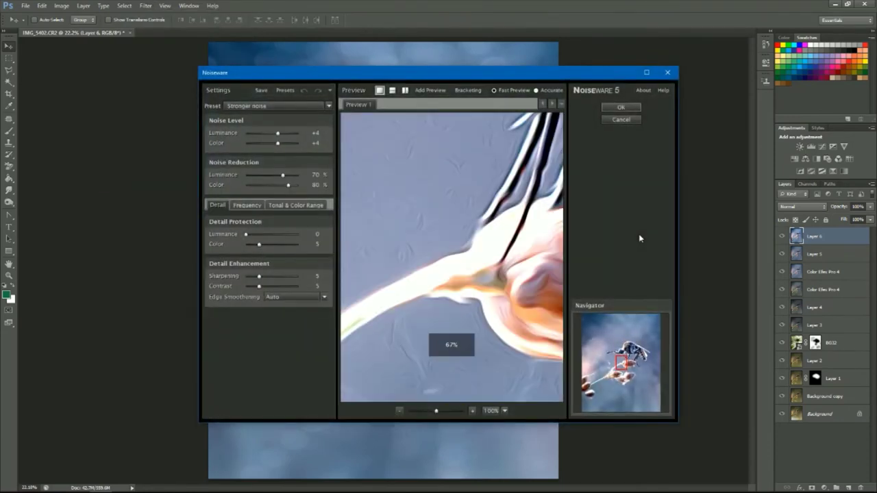
drag(566, 211, 491, 325)
drag(454, 276, 522, 393)
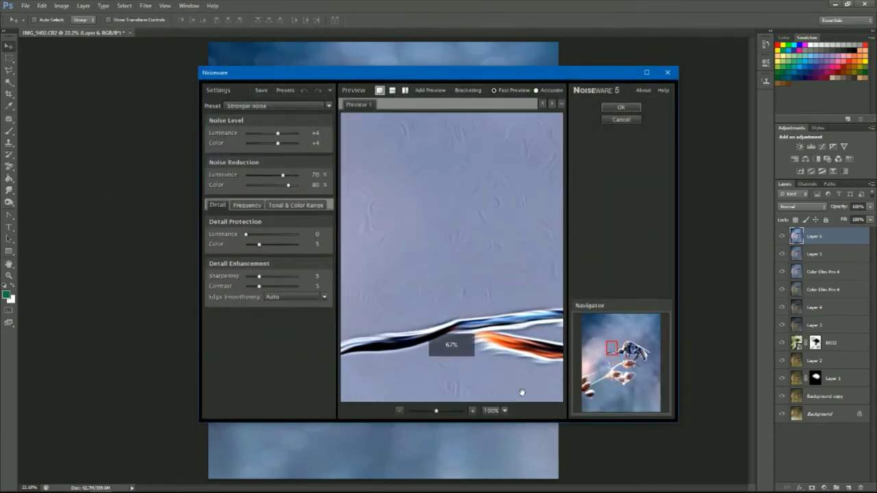
drag(443, 157, 456, 313)
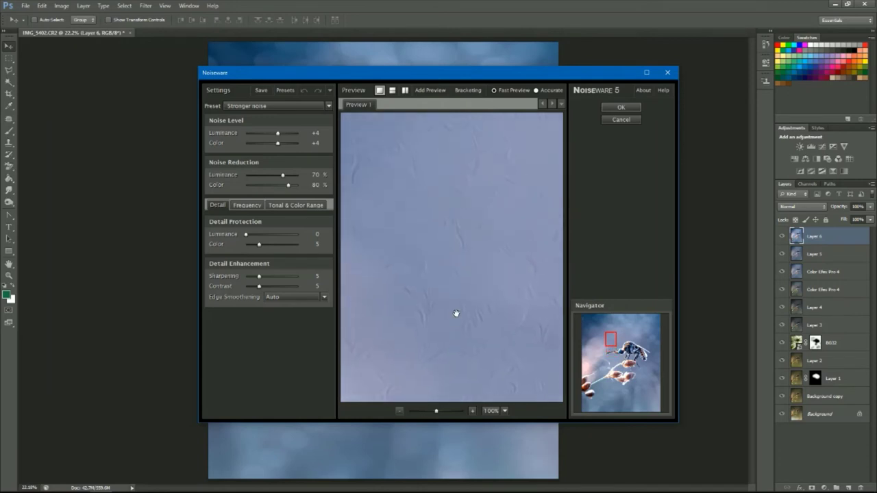
click(621, 108)
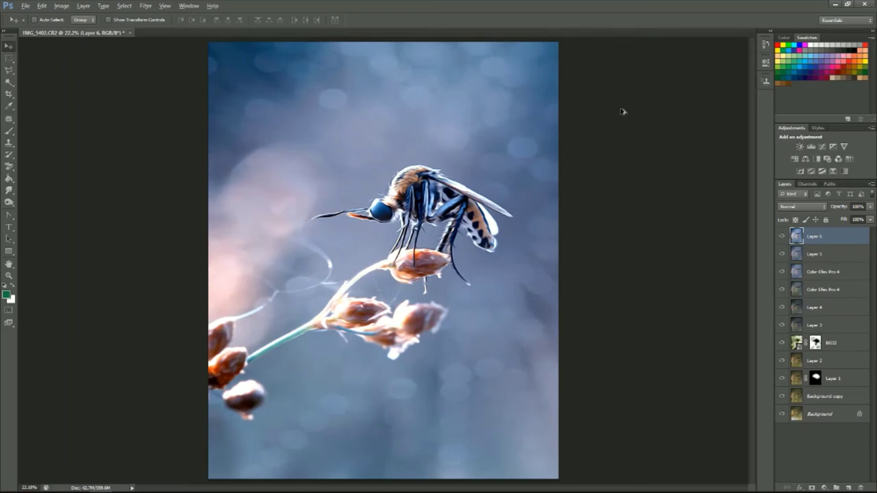
Merge the visible layers onto a new top layer and set the image to 300 pixels/inch at 3456 pixels wide.
key(ctrl+shift+alt+e)
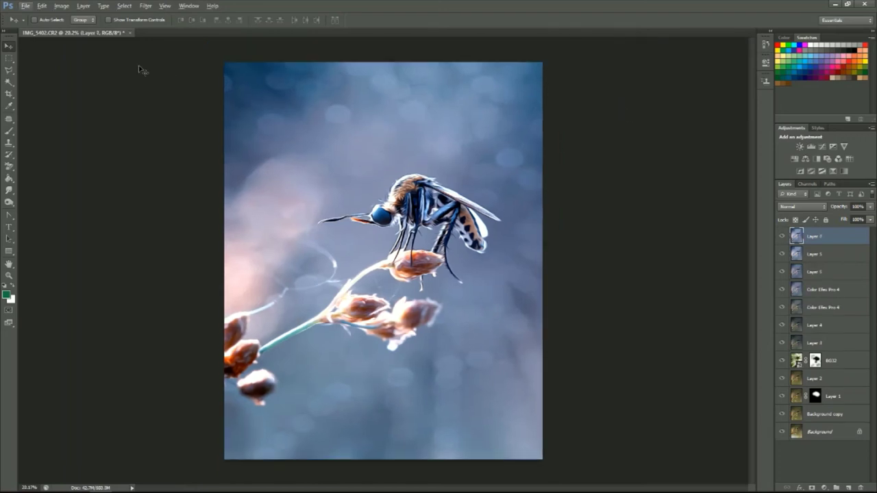
click(61, 6)
click(75, 73)
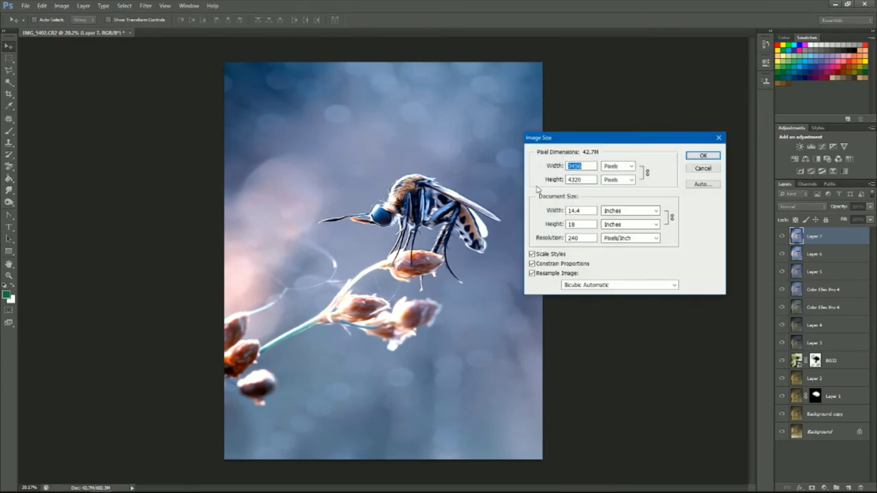
double_click(584, 237)
text(300)
key(Tab)
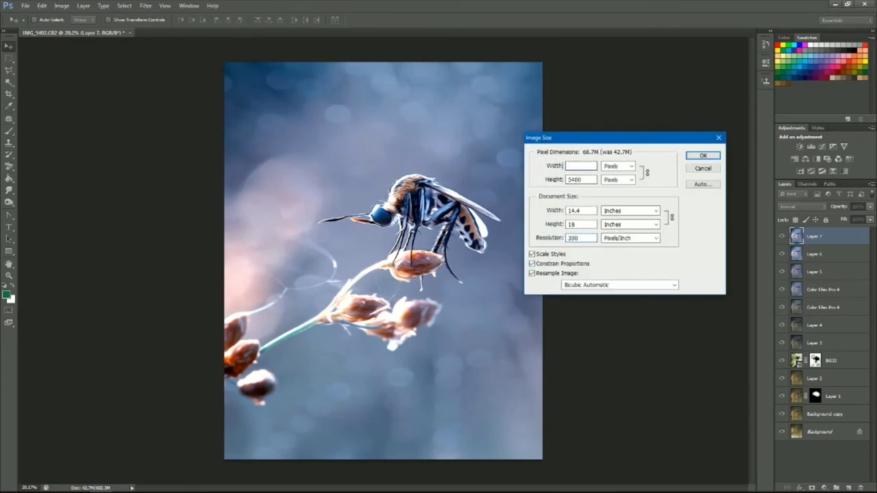
text(3456)
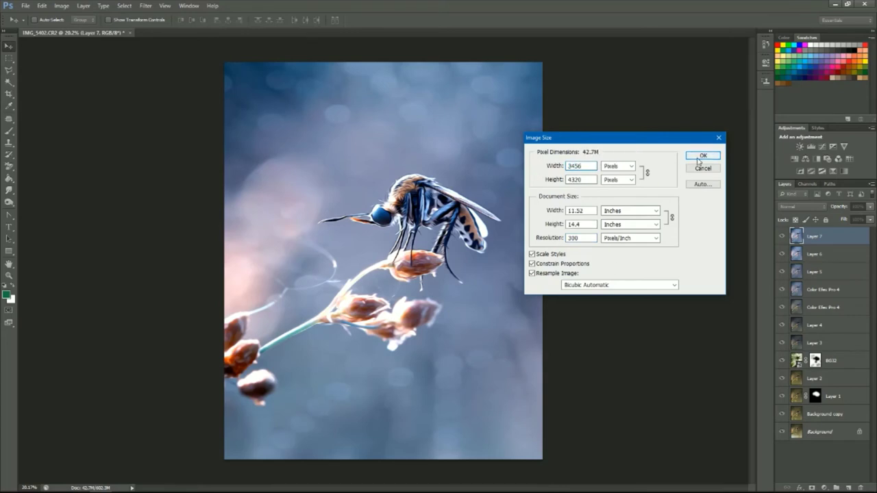
click(704, 155)
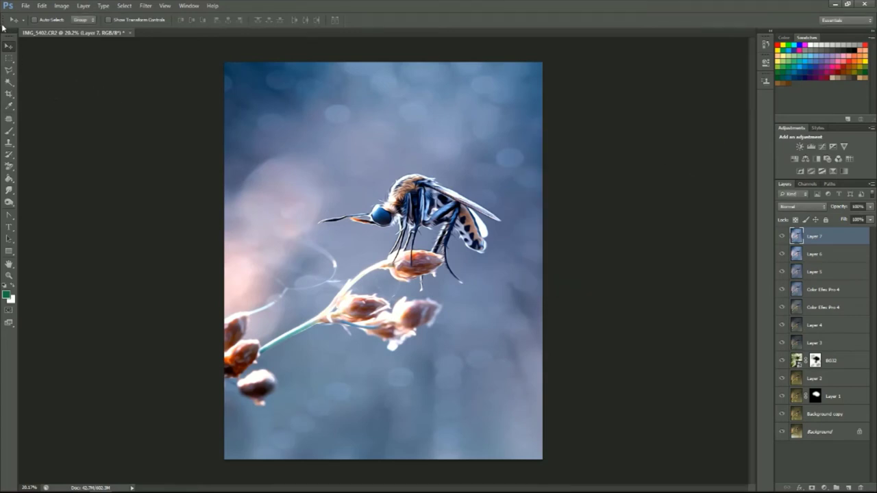
Save the result in the OPM folder as the JPEG OPMacro#007.jpg at quality 12 Maximum, Baseline Optimized.
click(25, 5)
click(50, 115)
key(ctrl+shift+s)
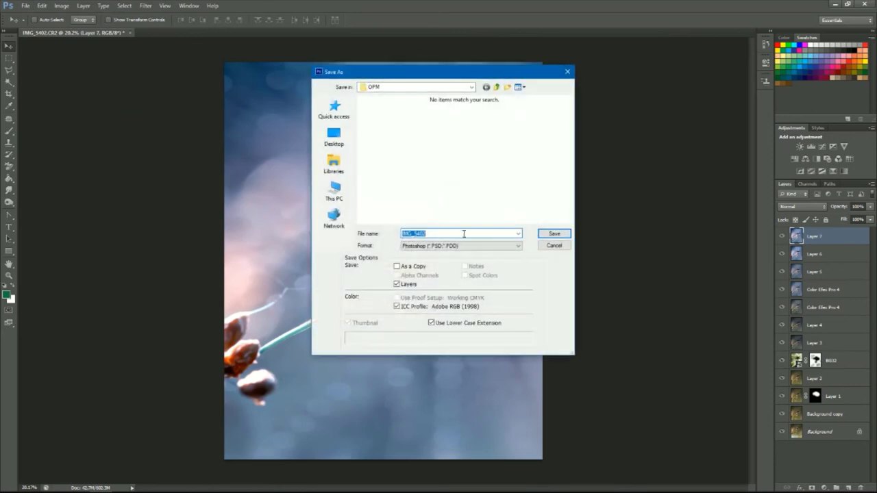
click(461, 246)
click(446, 290)
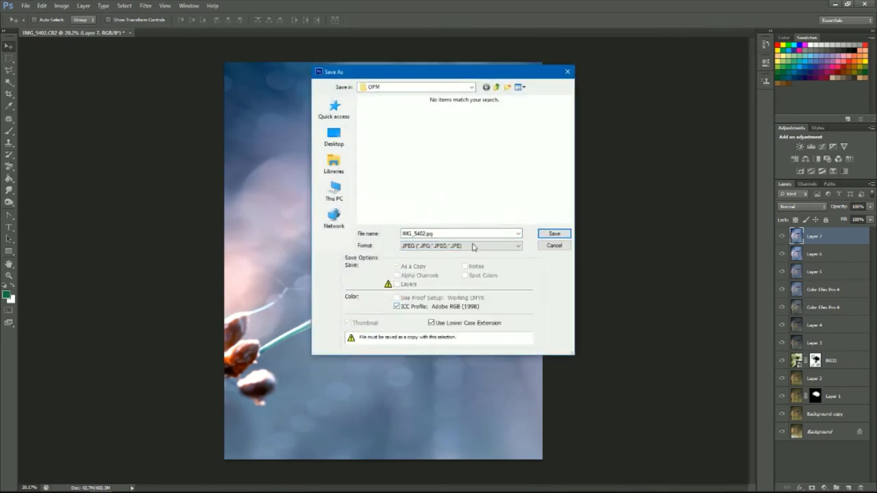
drag(434, 233, 394, 234)
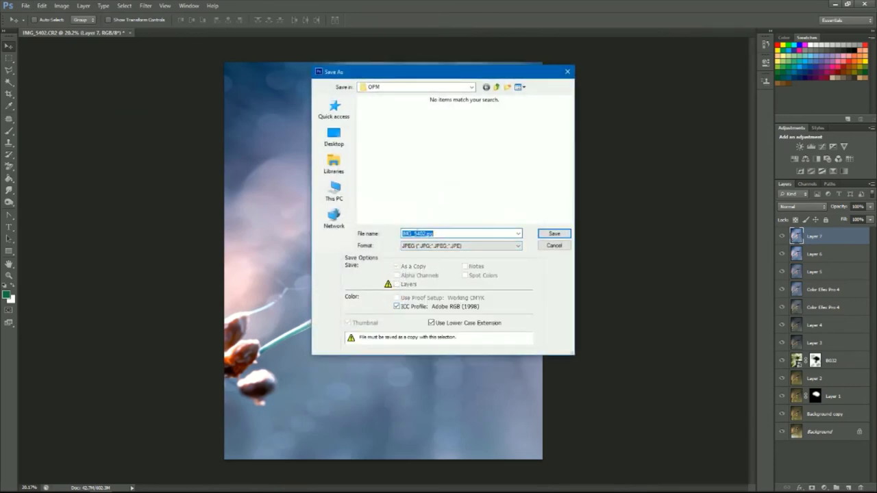
click(425, 234)
text(OF)
click(556, 233)
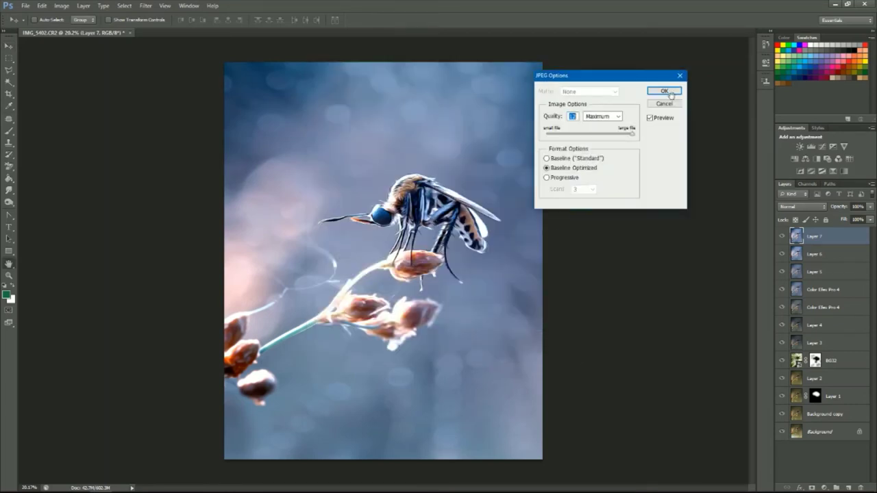
click(664, 91)
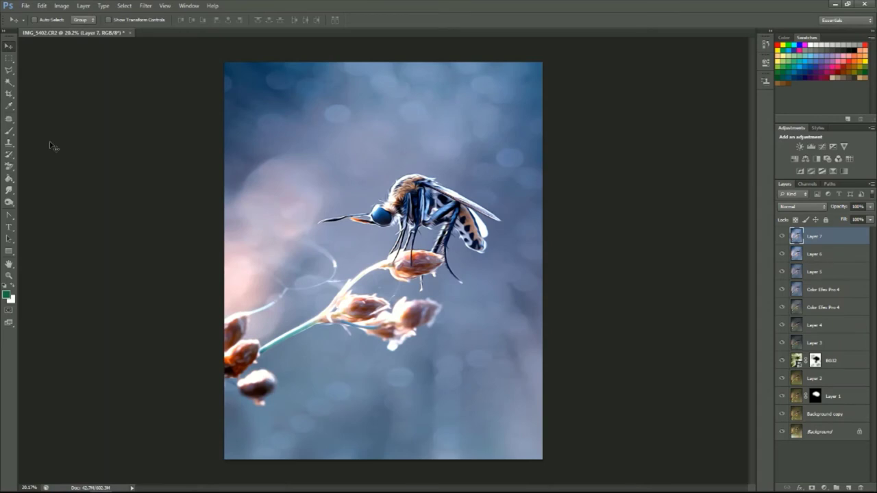
Close the layered IMG_5402.CR2 document without saving it.
key(ctrl+t)
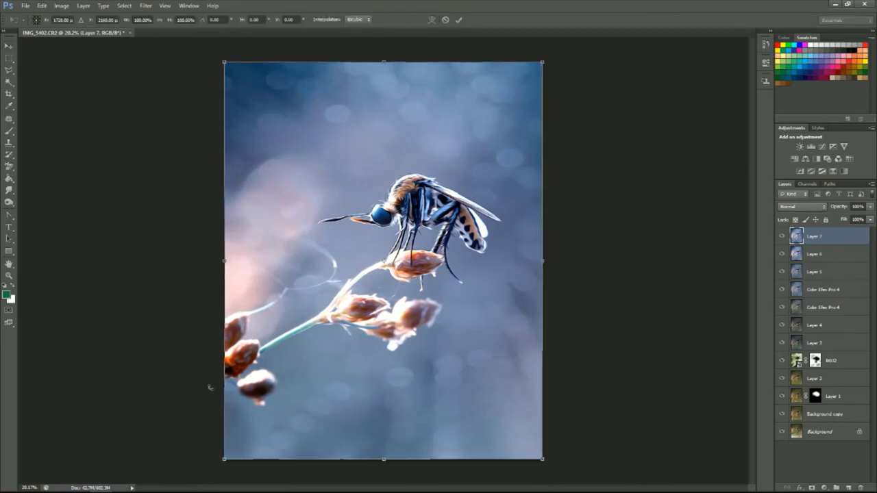
click(446, 20)
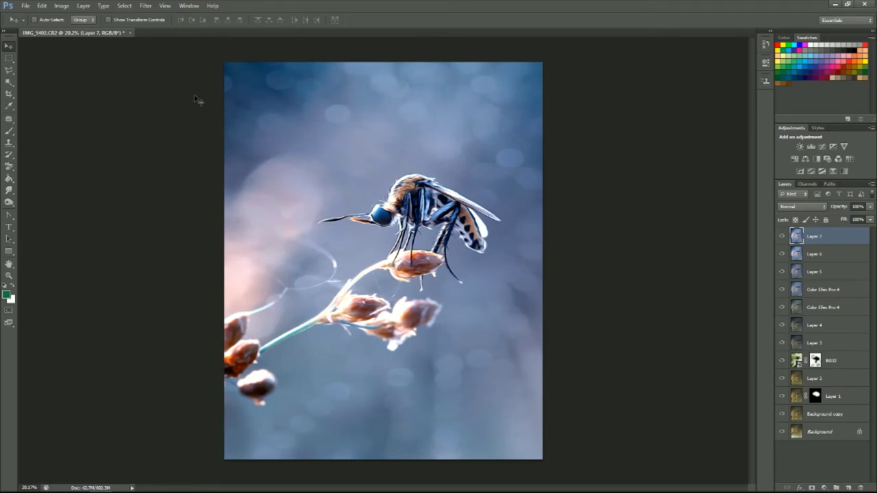
click(130, 32)
click(441, 188)
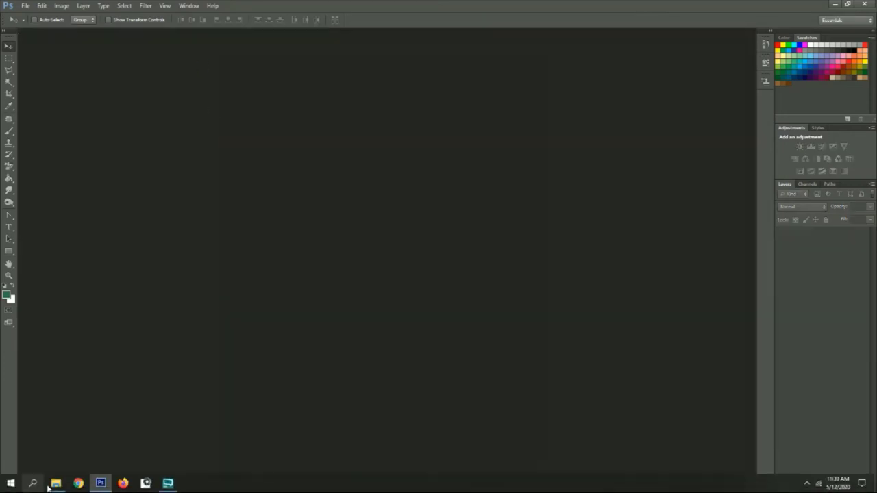
Open the exported OPMacro#007.jpg from the desktop's OPM folder in Photoshop.
click(56, 483)
click(456, 84)
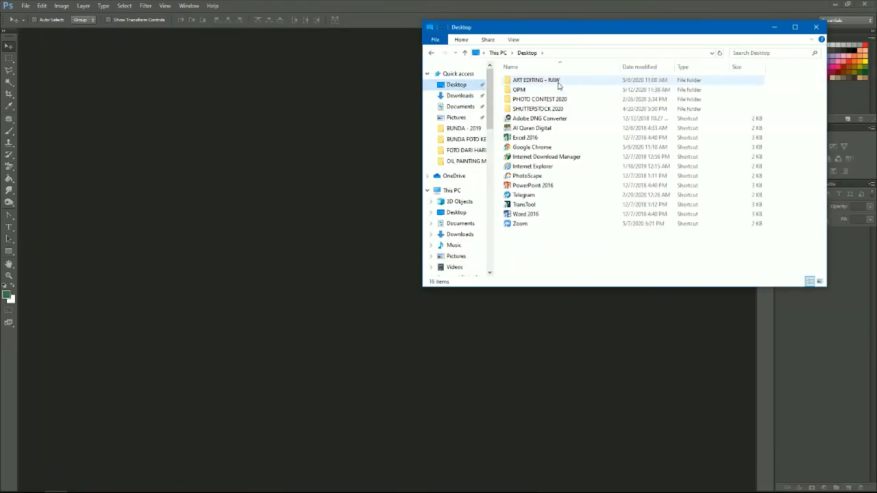
double_click(549, 91)
drag(687, 88, 358, 217)
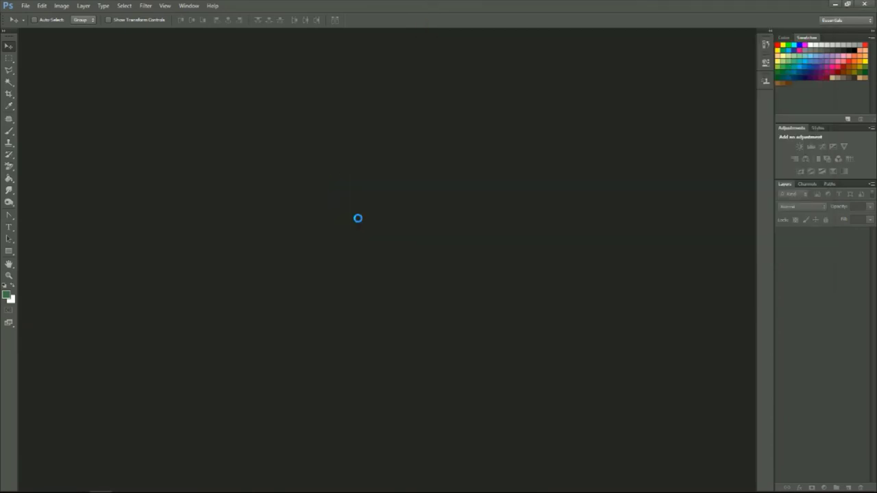
Duplicate the background layer and widen the canvas to 21 inches, anchored at the right edge with white extension.
click(145, 6)
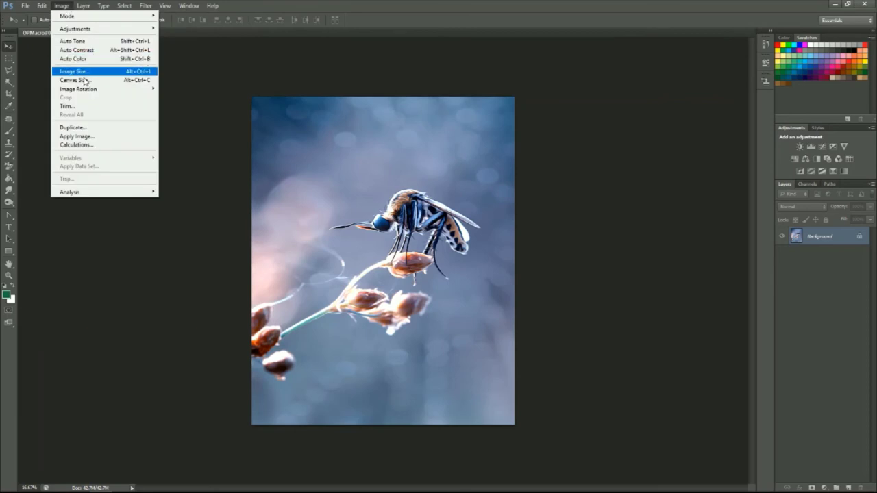
drag(821, 236, 847, 484)
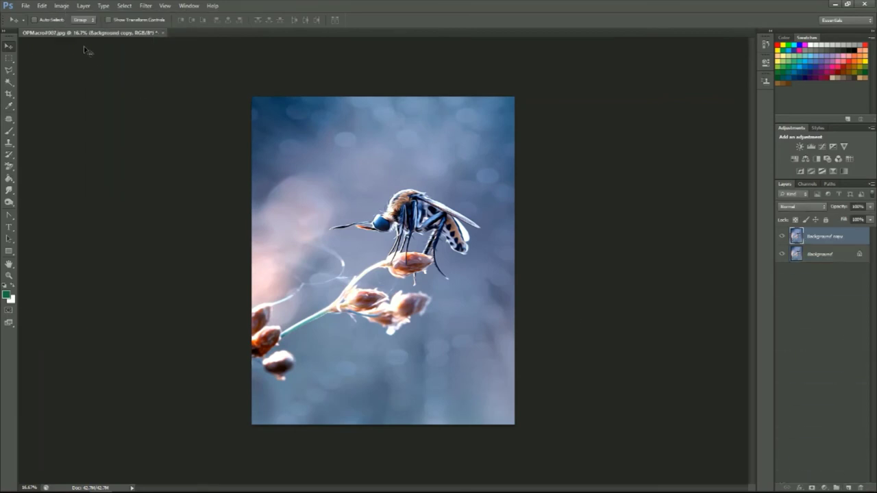
click(61, 6)
click(59, 79)
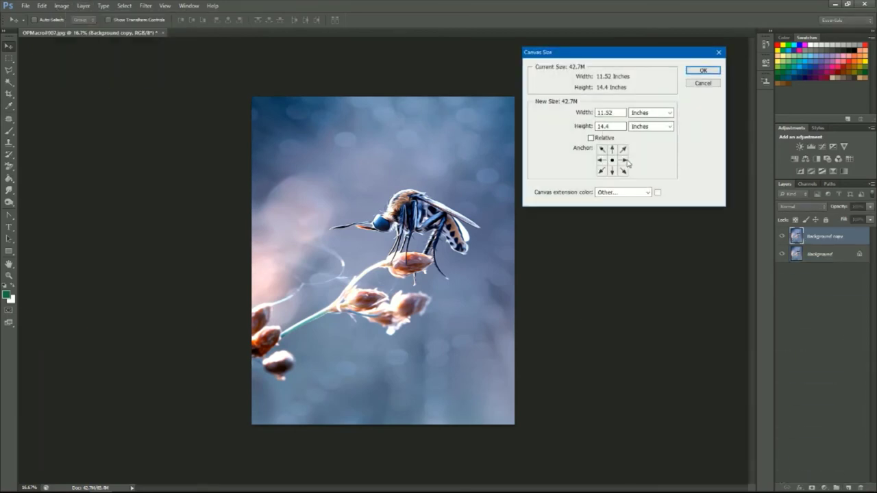
click(625, 160)
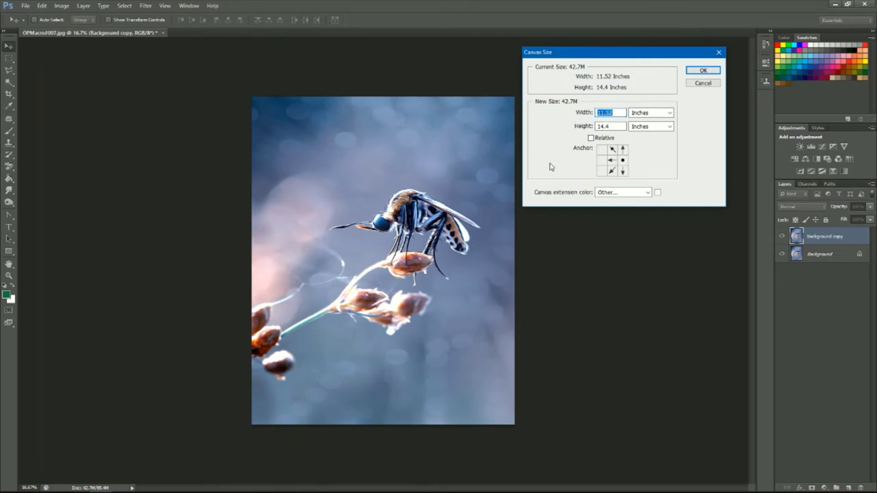
text(21)
click(704, 71)
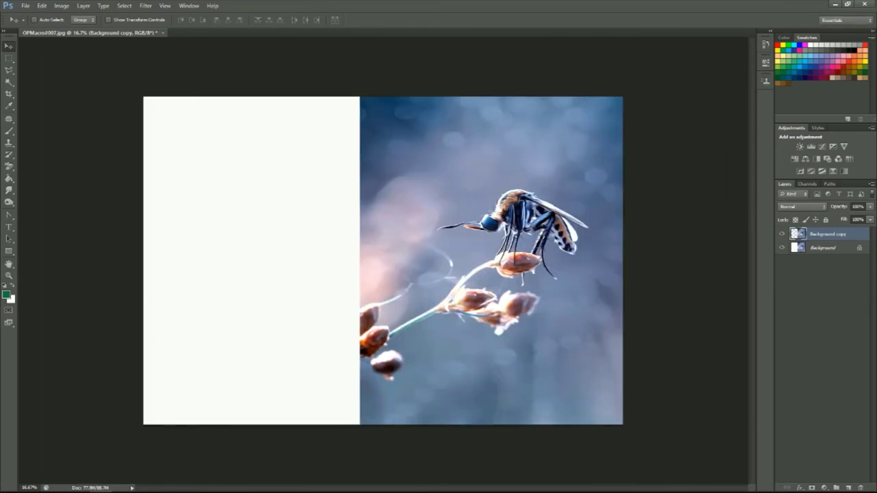
Place the raw photo IMG_5402.CR2 into the widened document, accepting its existing Camera Raw settings.
click(99, 484)
drag(579, 88, 301, 268)
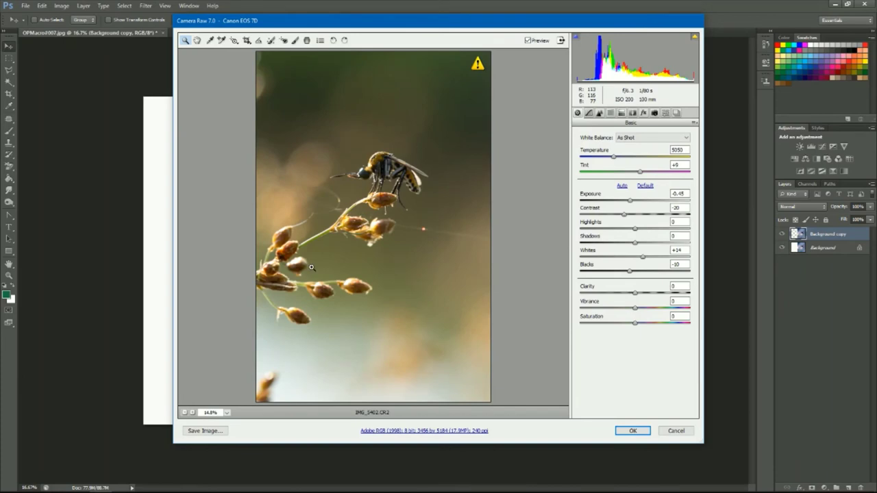
click(631, 431)
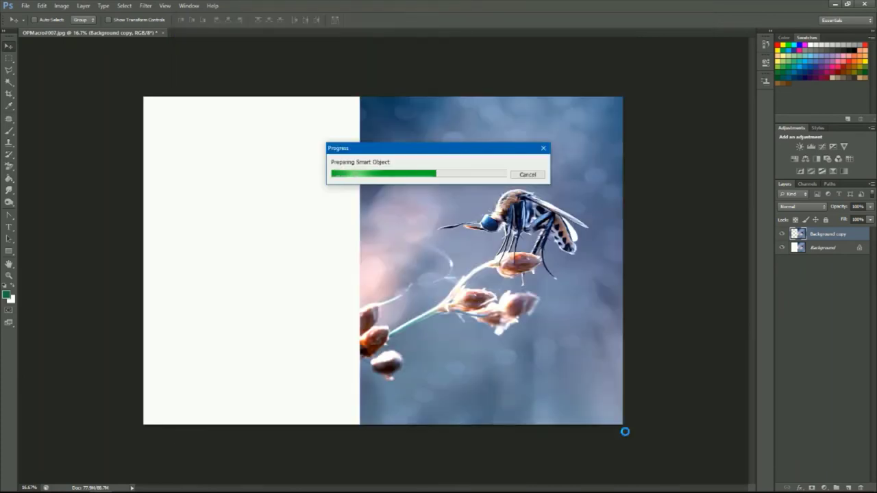
Move the placed raw photo left over the white extension so it meets the edited image's left edge, and commit the placement.
key(shift+Left)
key(shift+Left)
key(shift+Left)
key(shift+Left)
key(shift+Left)
key(shift+Left)
key(shift+Left)
key(shift+Left)
key(shift+Left)
key(shift+Left)
key(shift+Left)
key(shift+Left)
key(shift+Left)
key(shift+Left)
key(shift+Left)
key(shift+Left)
key(shift+Left)
key(shift+Left)
key(shift+Left)
key(shift+Left)
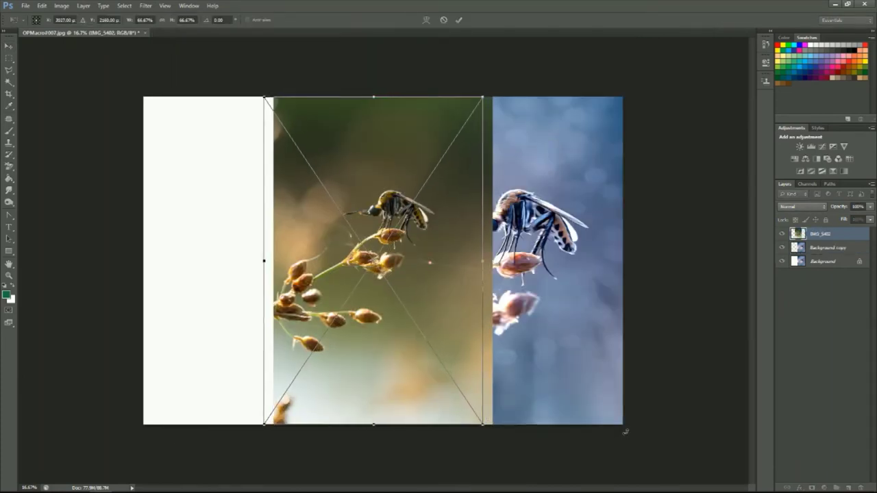
key(shift+Left)
key(shift+Left)
key(shift+Left)
key(shift+Left)
key(shift+Left)
key(shift+Left)
key(shift+Left)
key(shift+Left)
key(shift+Left)
key(shift+Left)
key(shift+Left)
key(shift+Left)
key(shift+Left)
key(shift+Left)
key(shift+Left)
key(shift+Left)
key(shift+Left)
key(shift+Left)
key(shift+Left)
key(shift+Left)
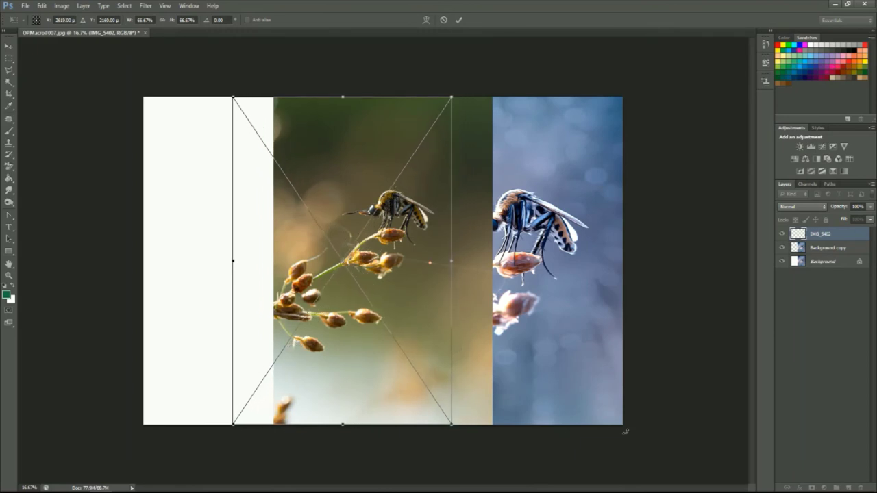
key(shift+Left)
key(shift+Left)
key(shift+Left)
key(shift+Left)
key(shift+Left)
key(shift+Left)
key(shift+Left)
key(shift+Left)
key(shift+Left)
key(shift+Left)
key(shift+Left)
key(shift+Left)
key(shift+Left)
key(shift+Left)
key(shift+Left)
key(shift+Left)
key(shift+Left)
key(shift+Left)
key(shift+Left)
key(shift+Left)
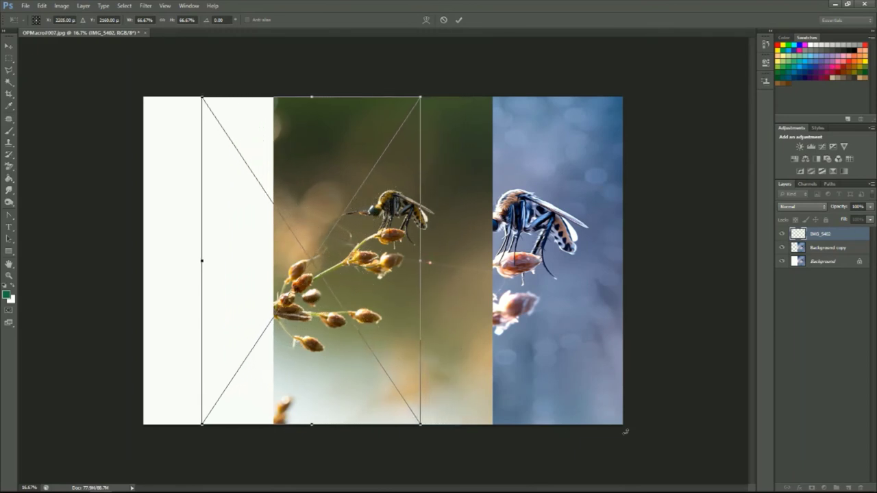
key(shift+Left)
key(shift+Left)
key(shift+Left)
key(shift+Left)
key(shift+Left)
key(shift+Left)
key(shift+Left)
key(shift+Left)
key(shift+Left)
key(shift+Left)
key(shift+Left)
key(shift+Left)
key(shift+Left)
key(shift+Left)
key(shift+Left)
key(shift+Left)
key(shift+Left)
key(shift+Left)
key(shift+Left)
key(shift+Left)
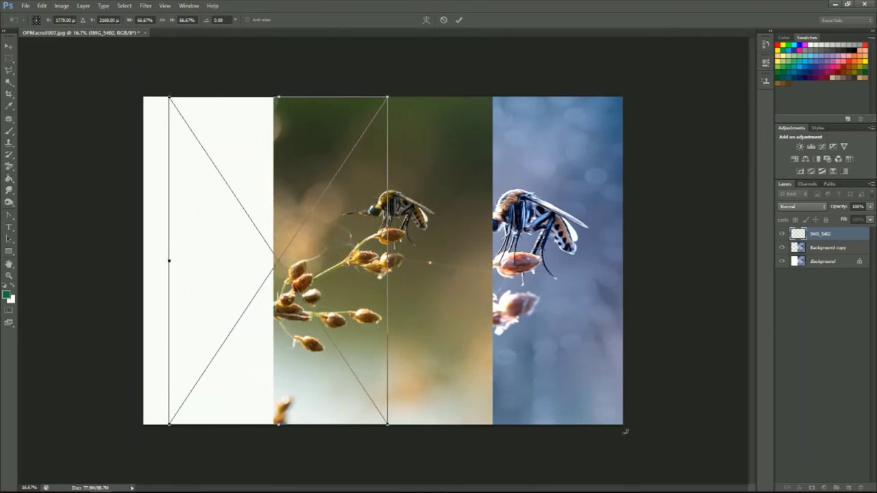
key(shift+Left)
key(shift+Left)
key(shift+Left)
key(shift+Left)
key(shift+Left)
key(shift+Left)
key(shift+Left)
key(shift+Left)
key(shift+Left)
key(shift+Left)
key(shift+Left)
key(shift+Left)
key(shift+Left)
key(shift+Left)
key(shift+Left)
key(shift+Left)
key(shift+Left)
key(shift+Left)
key(shift+Left)
key(shift+Left)
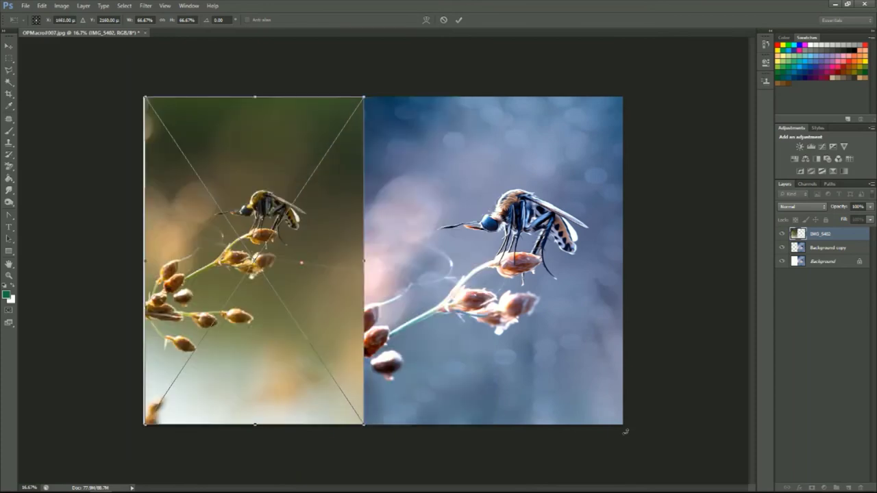
key(shift+Left)
key(shift+Left)
key(shift+Left)
key(shift+Left)
key(shift+Left)
key(shift+Left)
key(shift+Left)
key(shift+Left)
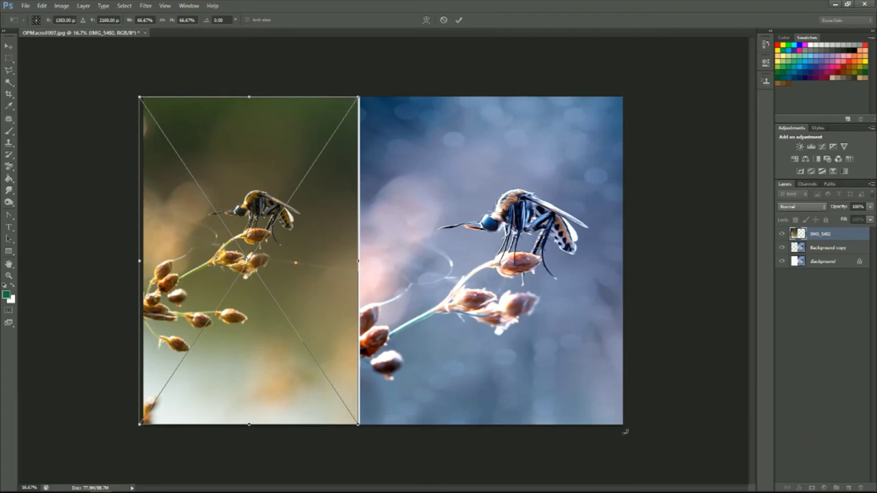
key(shift+Right)
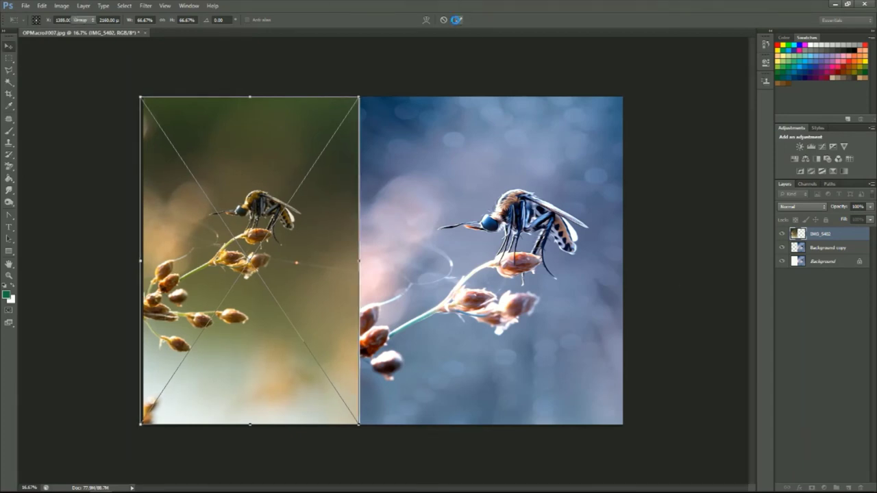
click(458, 20)
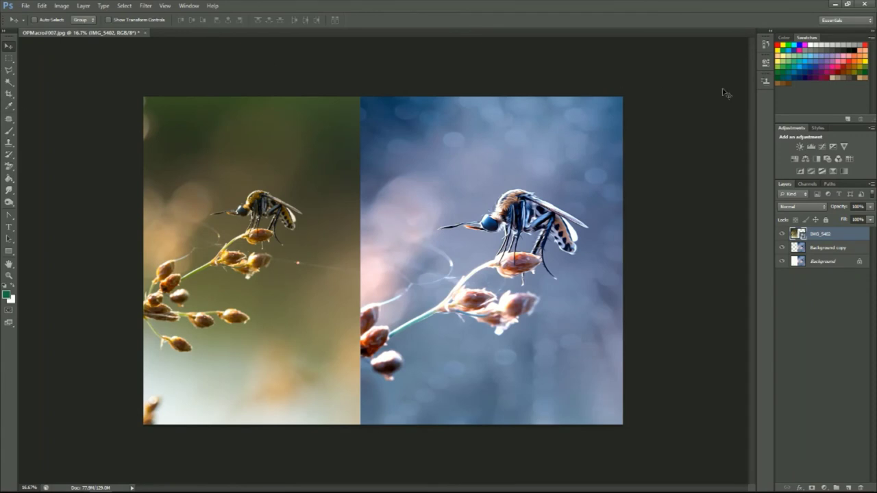
Stamp all visible layers into a new layer and enlarge the canvas to 25 by 17 inches around the centre.
key(ctrl+shift+alt+e)
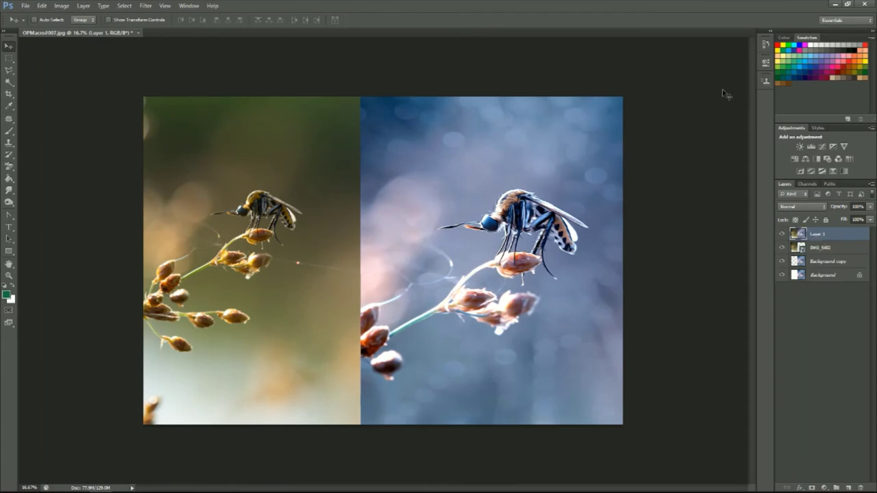
click(62, 5)
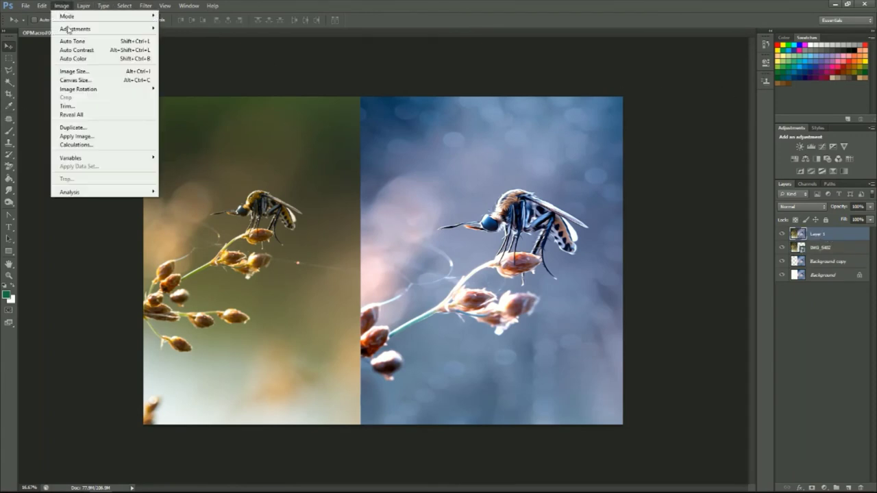
click(82, 78)
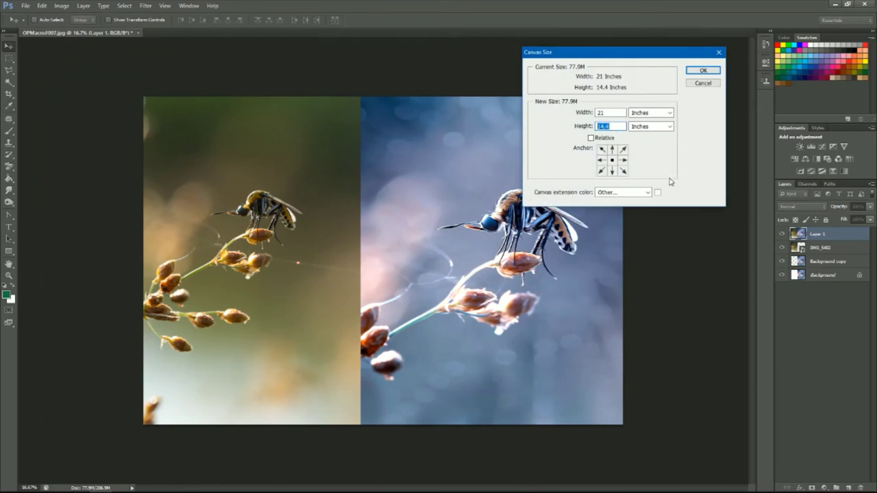
text(17)
text(25)
click(703, 70)
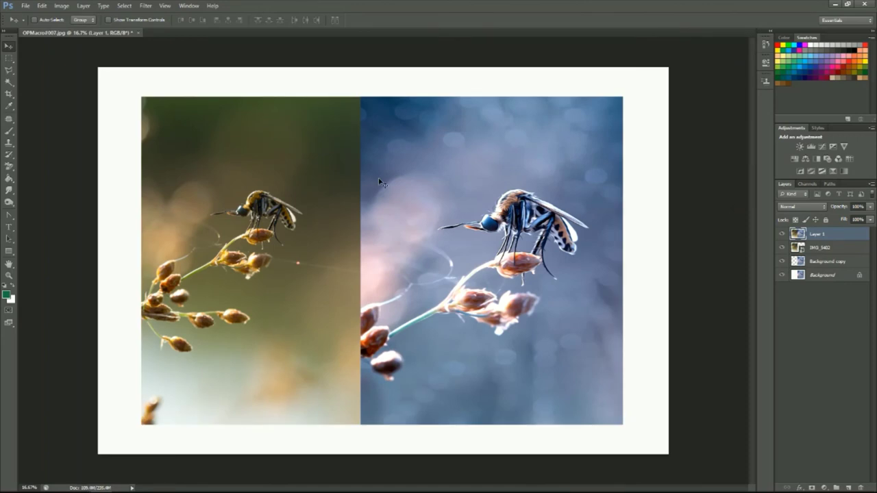
Add a drop shadow to the merged comparison layer with a 135° angle, 200 px distance and a larger, softer size.
double_click(862, 237)
click(588, 253)
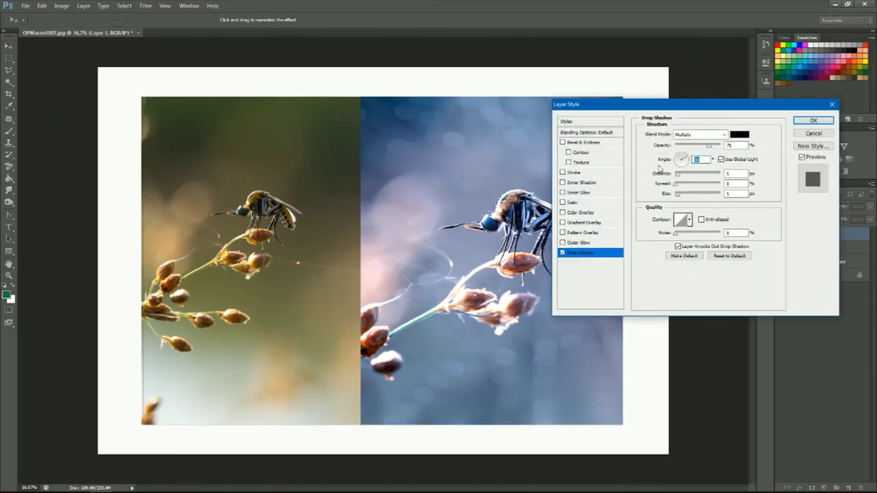
text(135)
double_click(736, 173)
text(200)
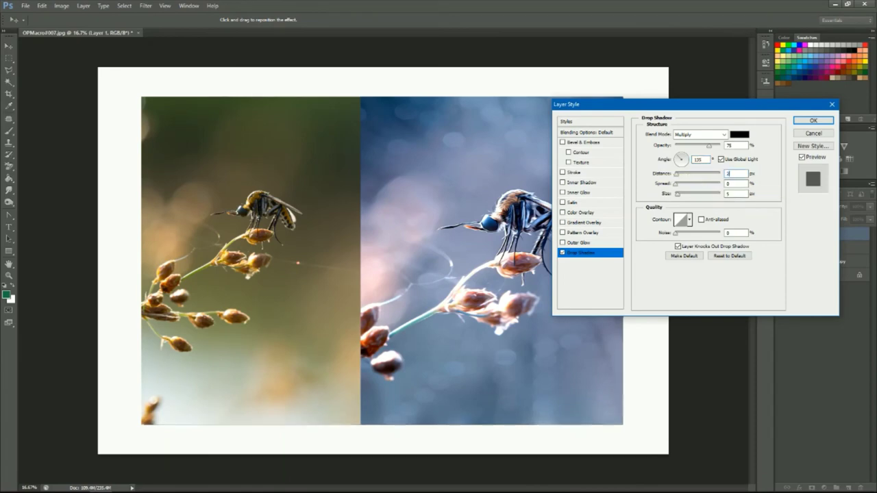
text(125)
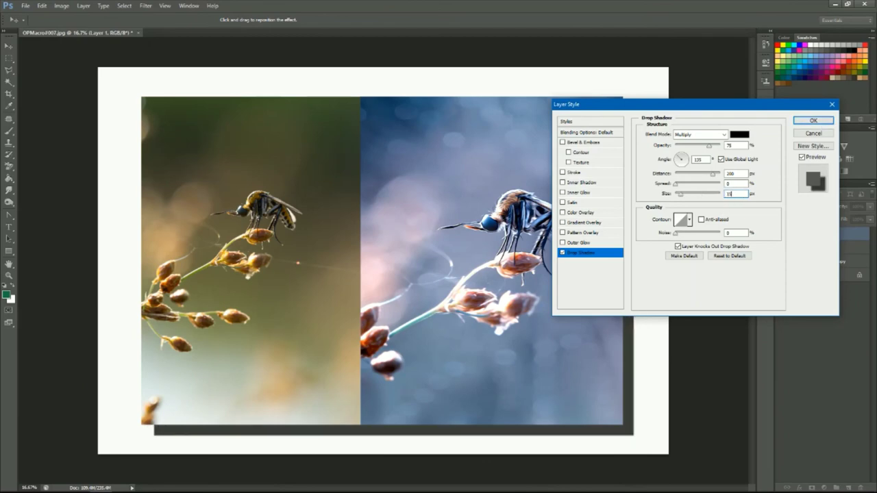
click(815, 121)
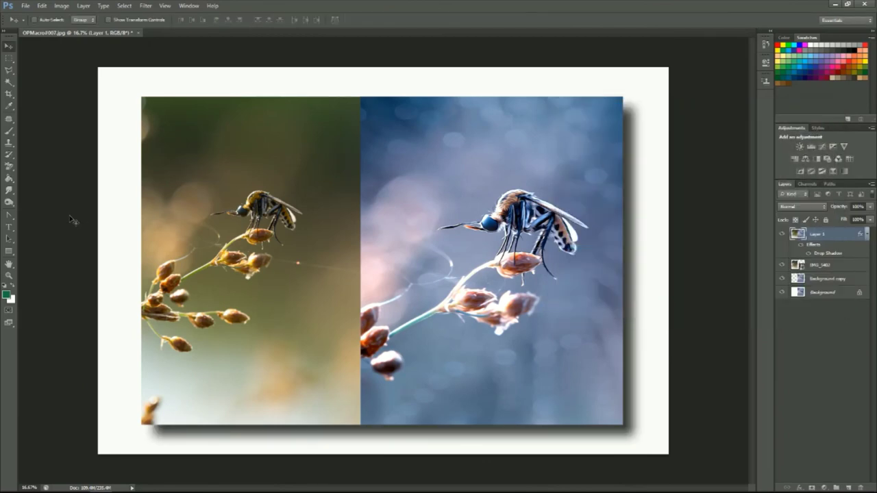
Place the logo Taman Pagi-01 from the LOGO TAMAN PAGI folder in Pictures into the comparison document.
key(ctrl+plus)
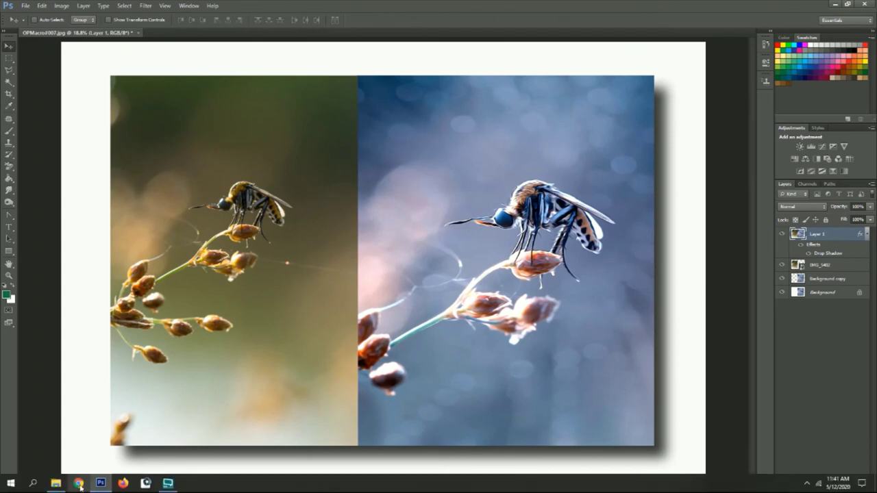
click(56, 485)
click(472, 84)
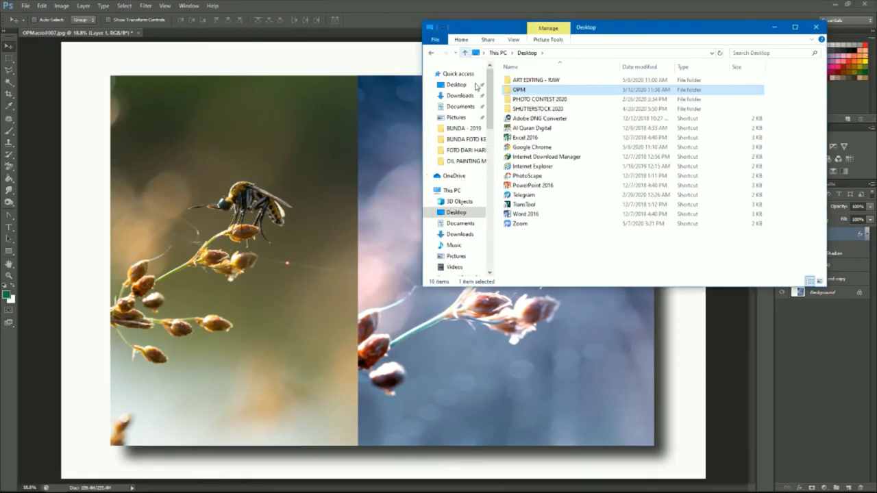
click(456, 117)
scroll(670, 244, down, 10)
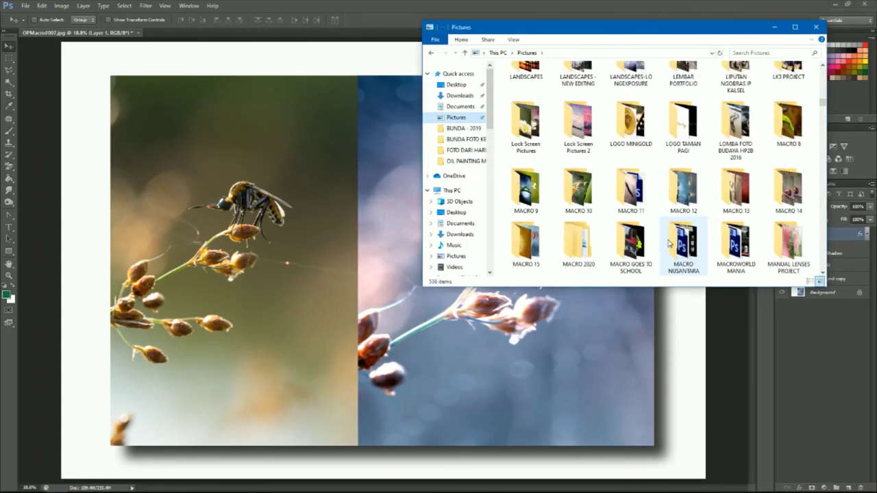
double_click(683, 124)
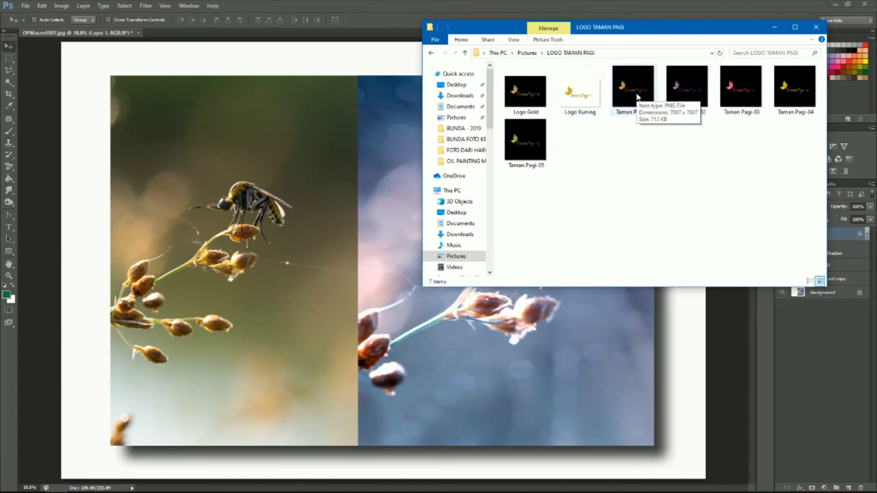
drag(638, 97, 505, 348)
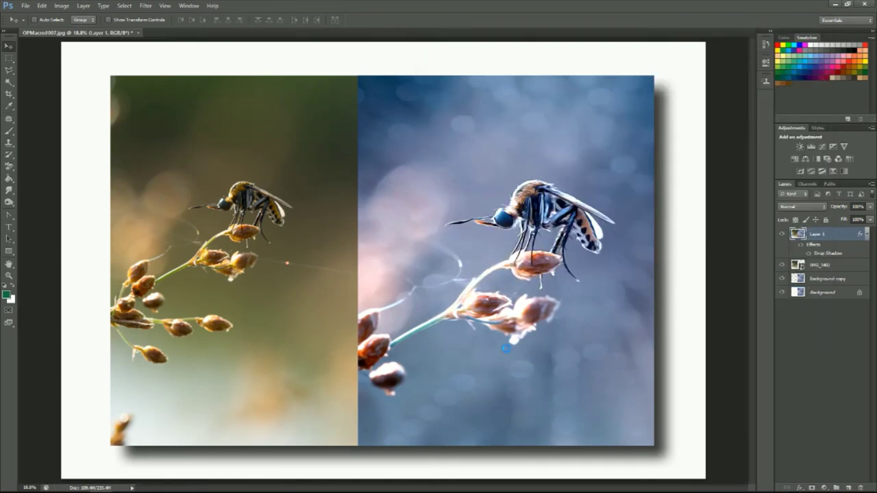
Scale the logo to 35%, rotate it about 22° counterclockwise, and commit it at the comparison image's lower-right corner.
text(25)
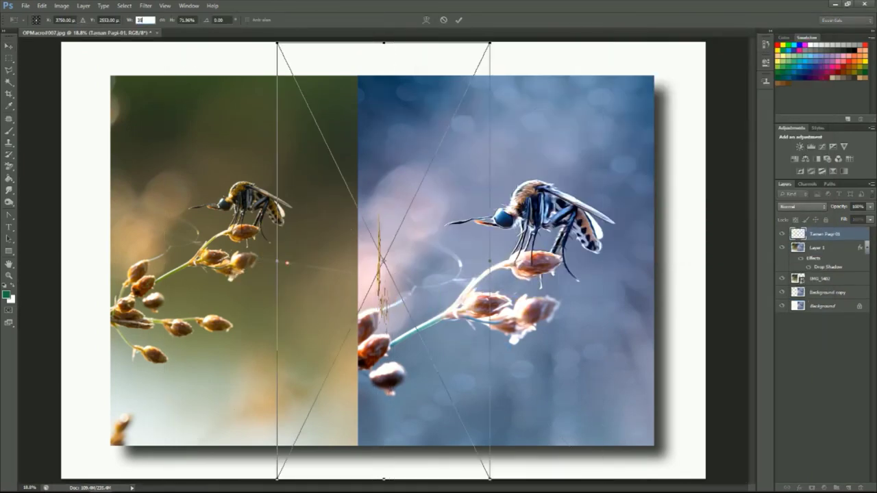
key(Tab)
text(25)
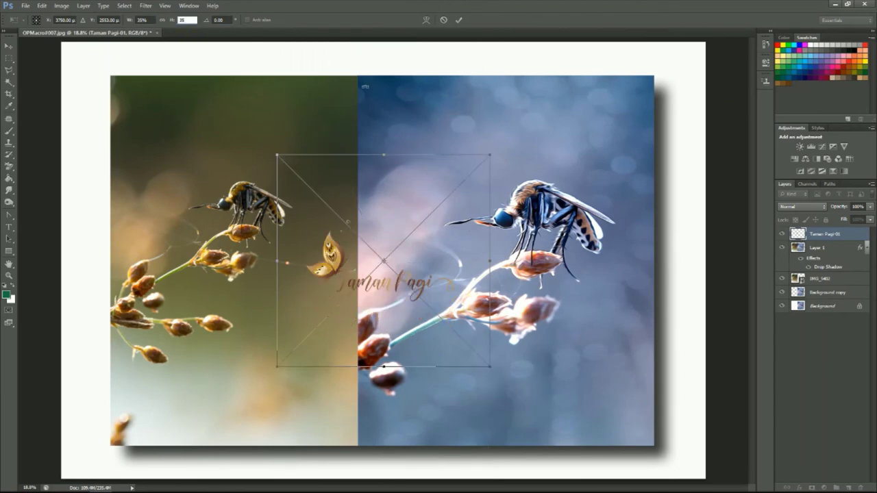
drag(502, 152, 460, 94)
drag(436, 236, 647, 389)
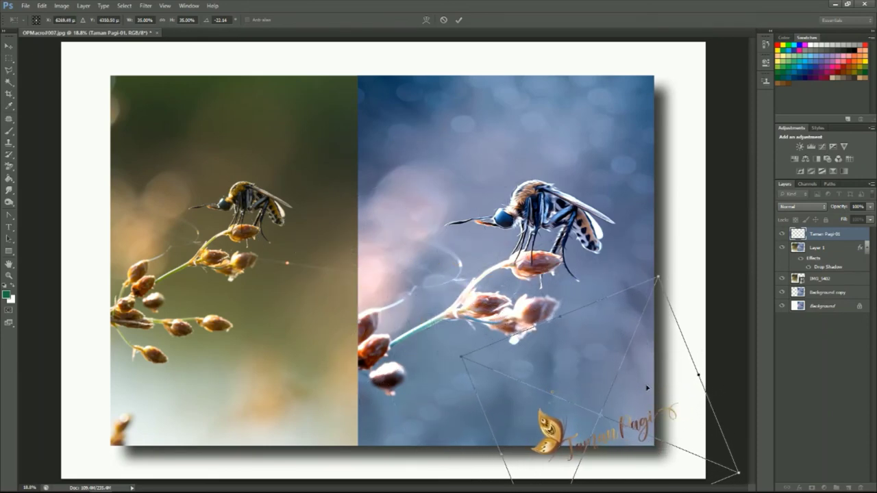
click(459, 20)
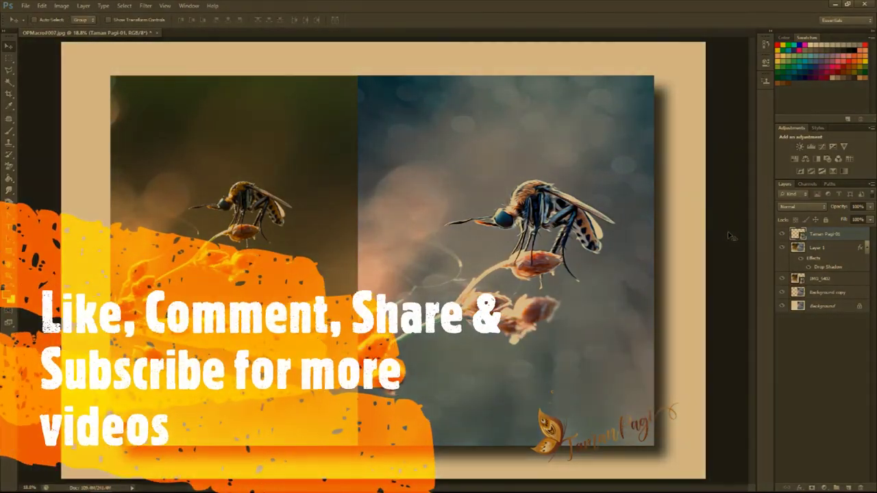